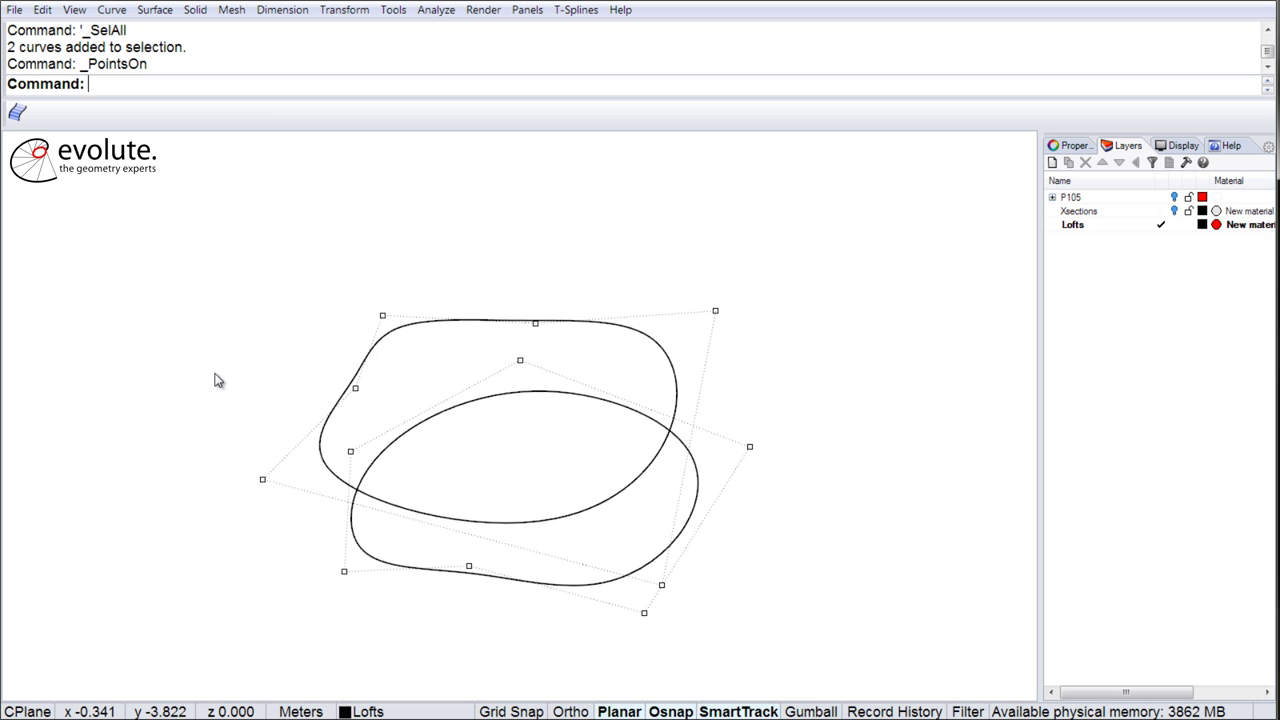
- Create a developable D-Strip loft between the two closed curves, picking the upper curve first
left_click(17, 112)
left_click(433, 324)
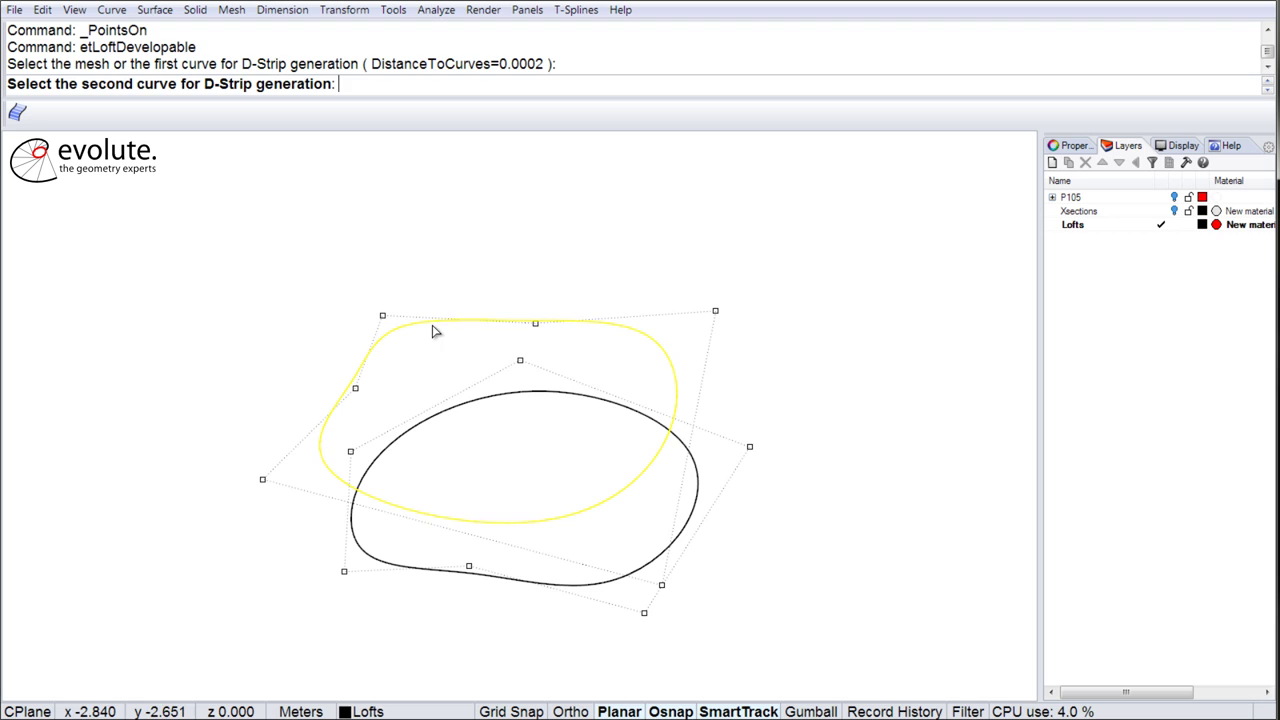
left_click(447, 412)
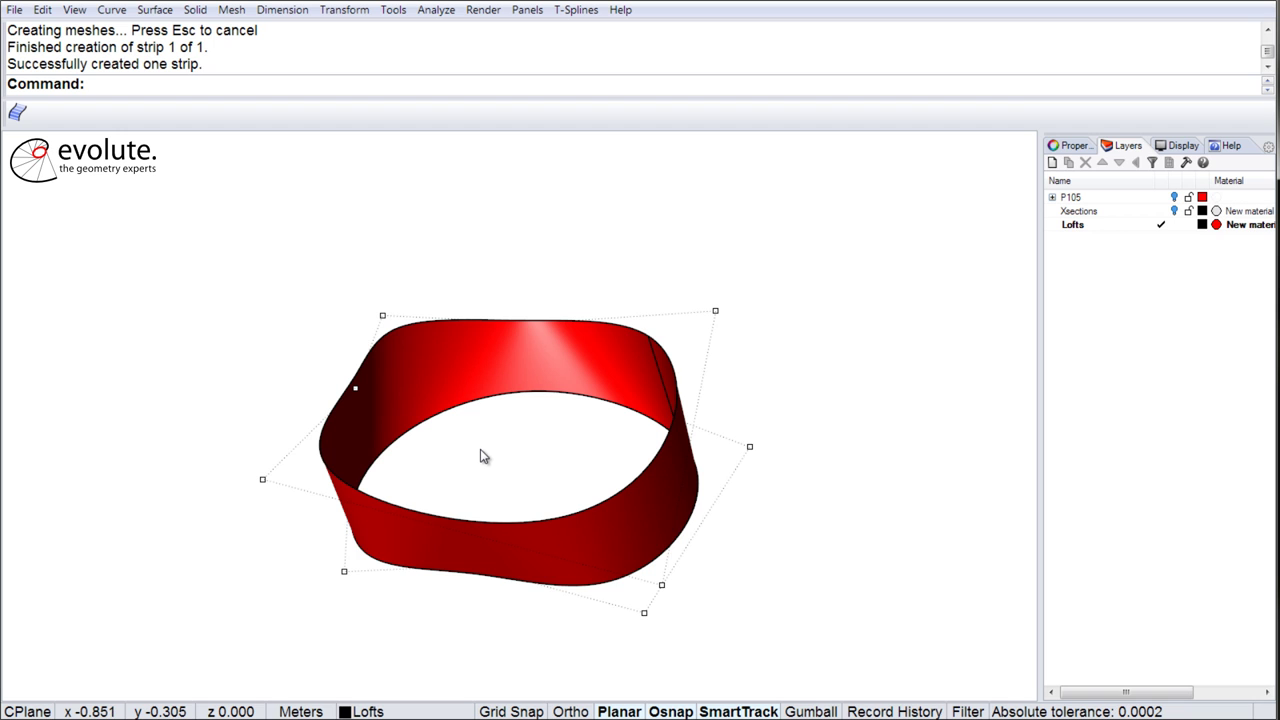
- Unroll the ring-shaped strip surface into a flat pattern with UnrollSrf
right_click_drag(481, 450, 487, 425)
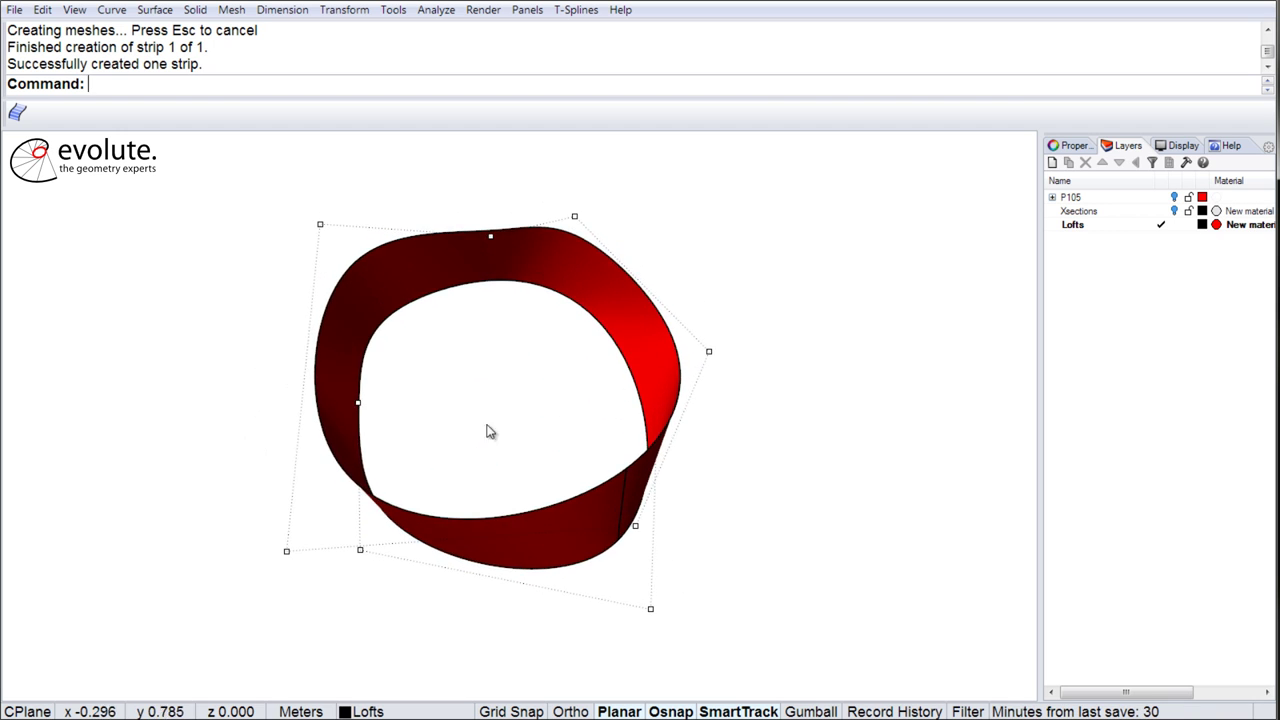
left_click(460, 270)
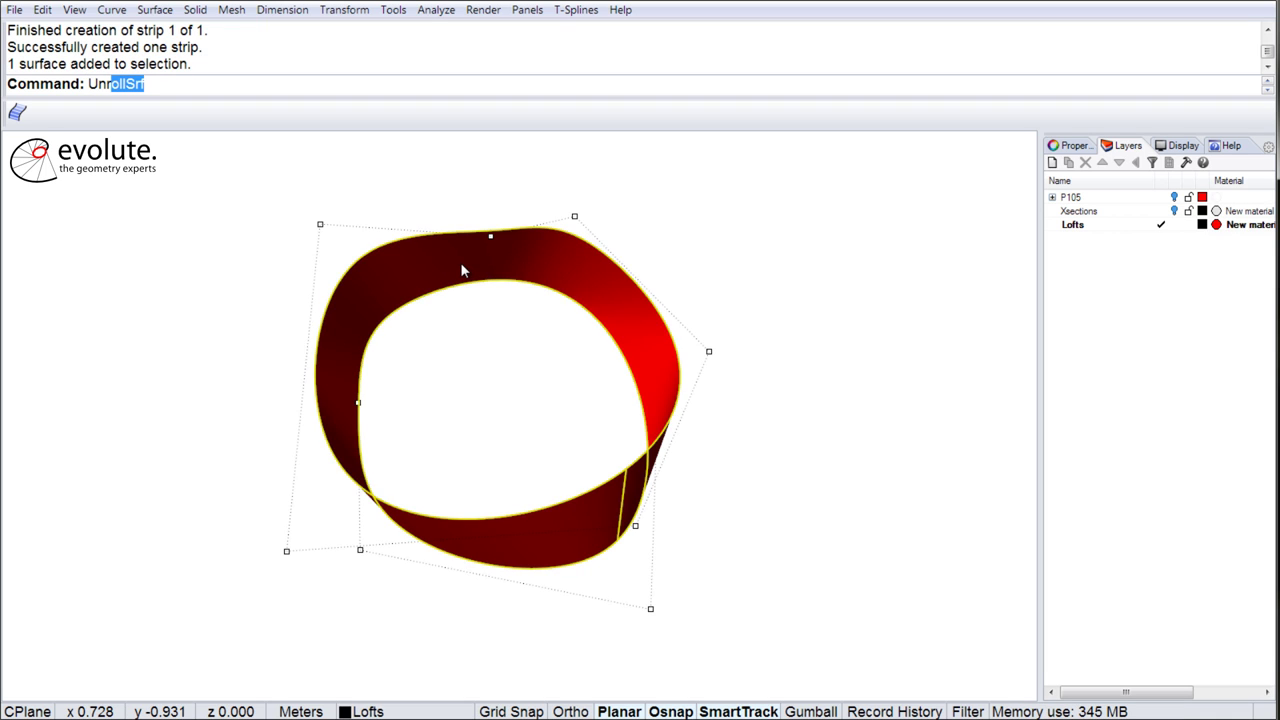
type("Unrol")
key("Return")
key("Return")
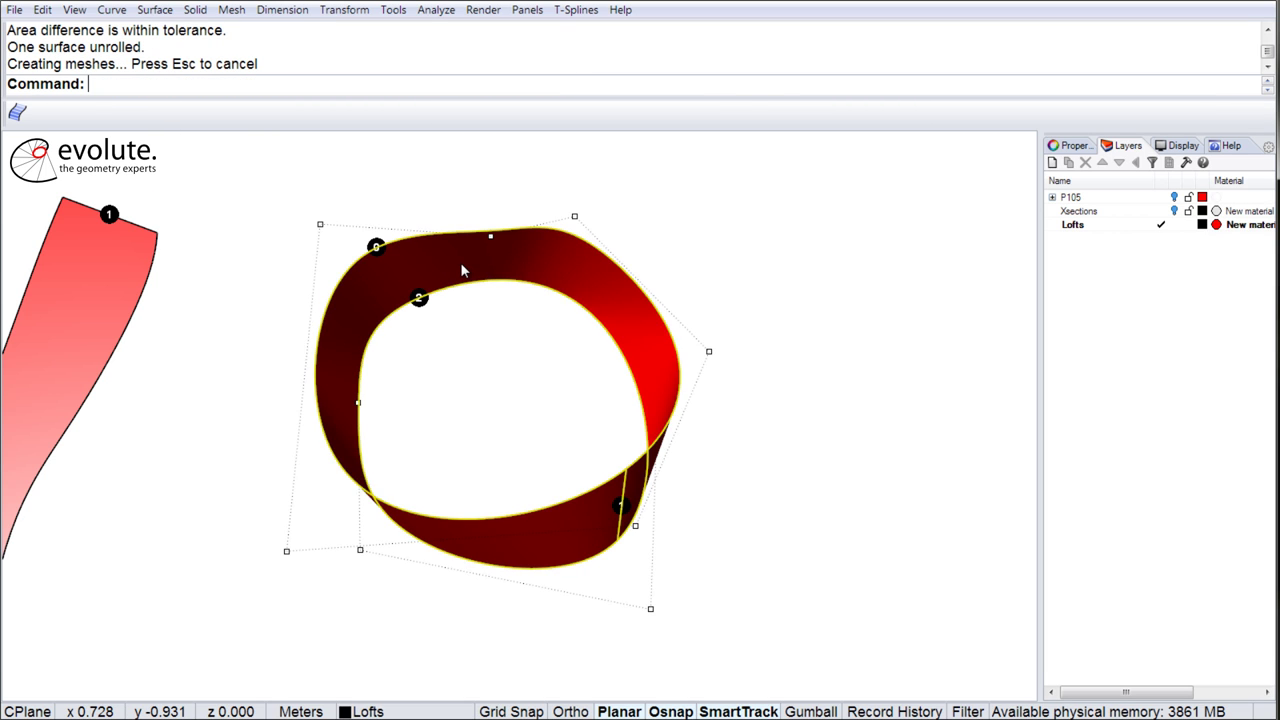
- Examine the flat unrolled strip alongside the original ring and compare their numbered edges
key("Down")
key("Down")
key("Down")
key("Down")
key("Down")
key("Down")
key("Down")
key("Down")
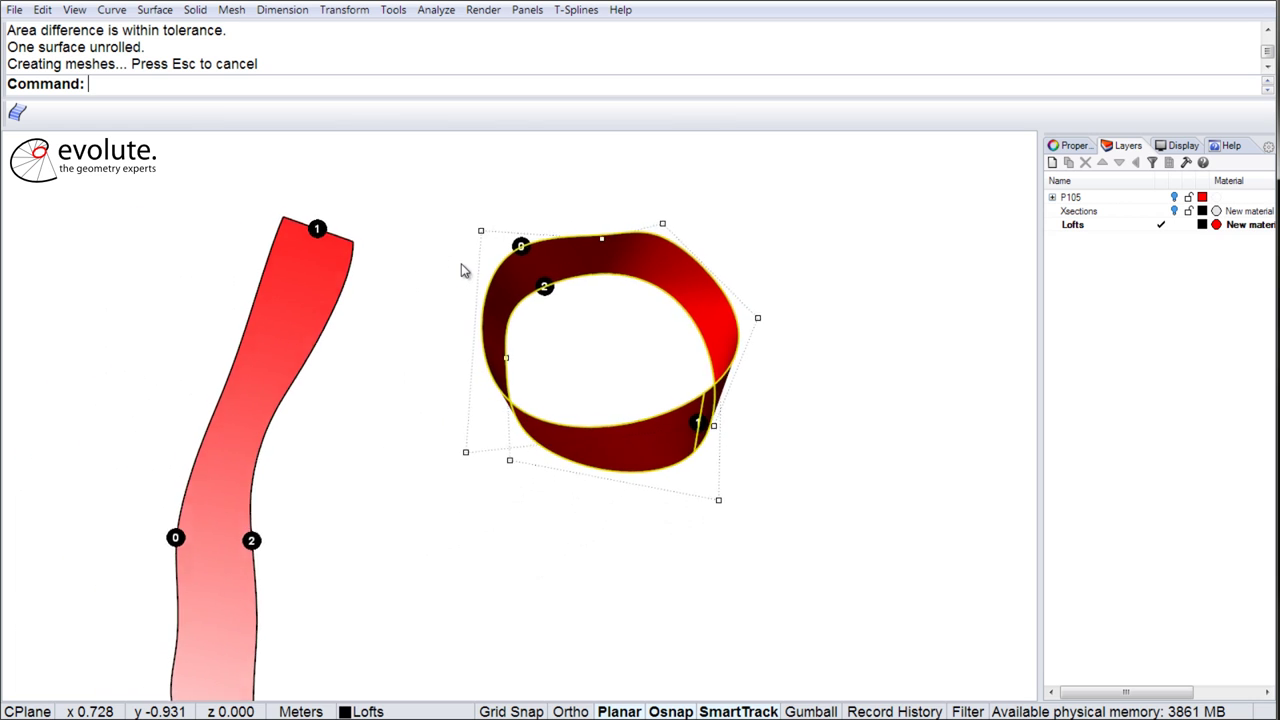
right_click_drag(461, 264, 461, 264)
key("Left")
key("Left")
key("Left")
key("Left")
key("Left")
key("Left")
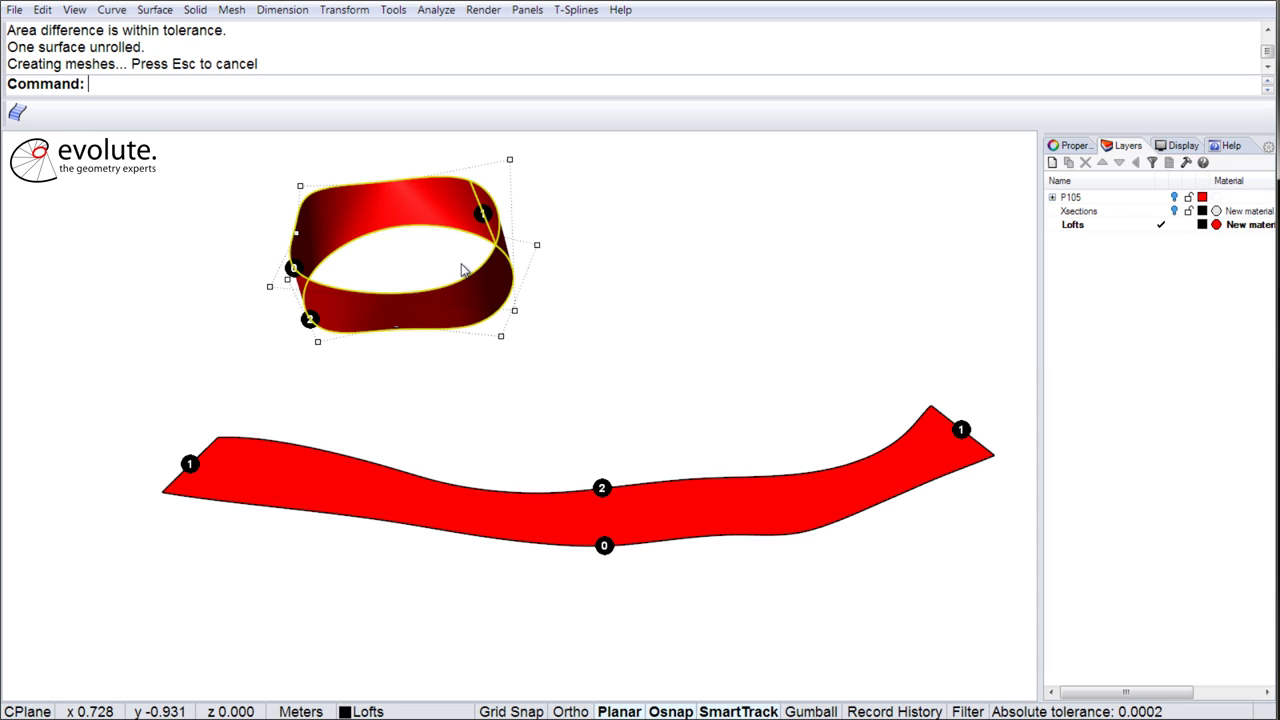
- Delete all visible objects: the curves, the ring surface, the unrolled strip and the text dots
key("Escape")
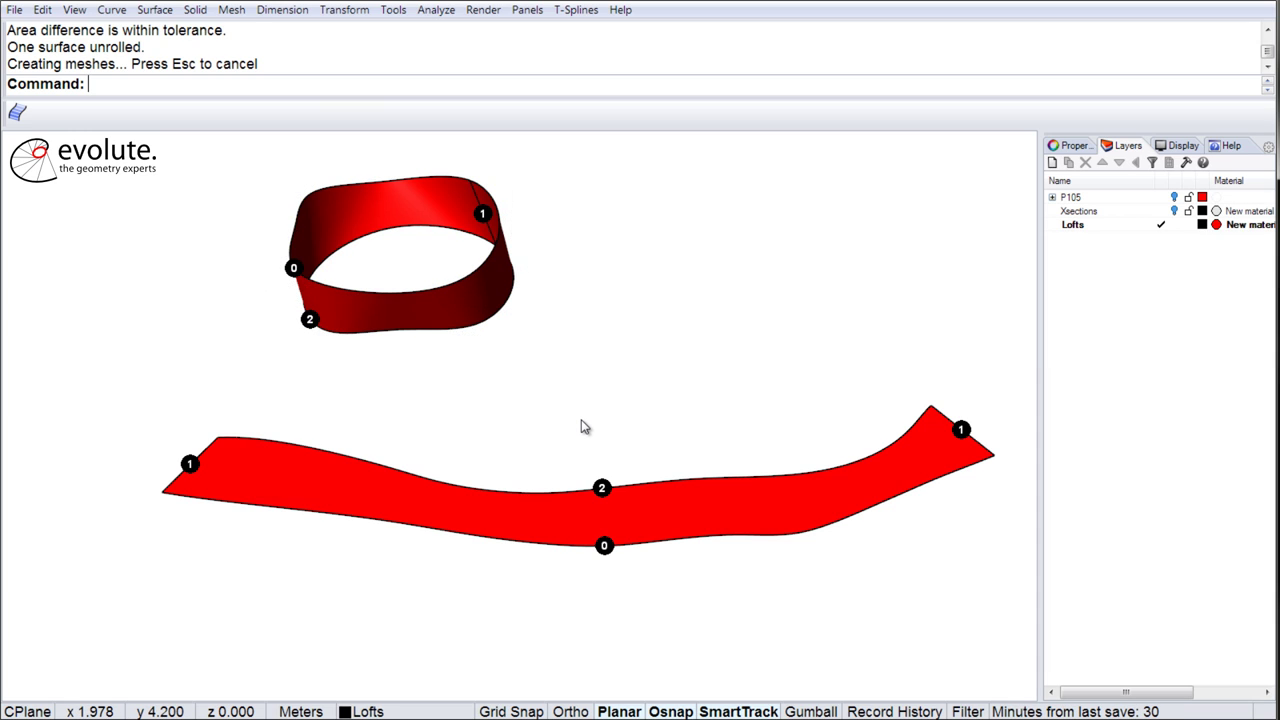
key("ctrl+a")
key("Delete")
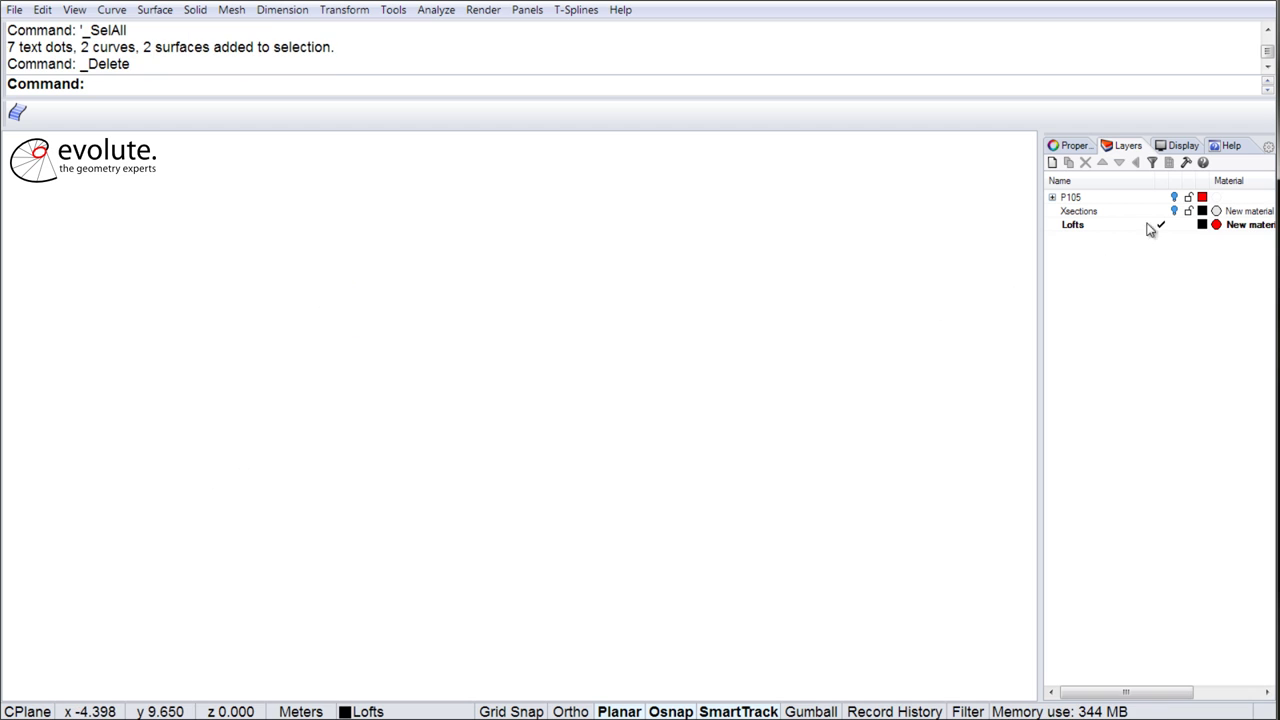
- Show the P105 layer with the catamaran model and select its mainsail surface for viewing from the side
left_click(1176, 197)
scroll(728, 465, "down", 10)
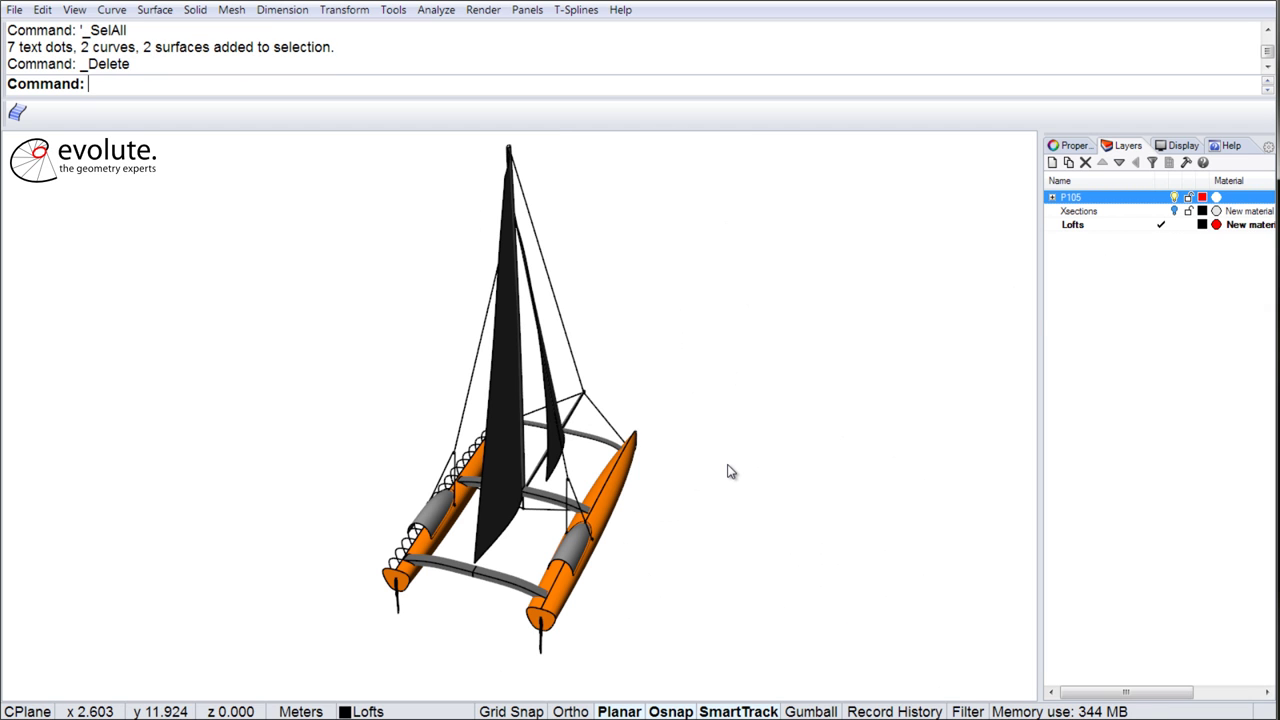
right_click_drag(728, 465, 710, 466)
left_click(644, 400)
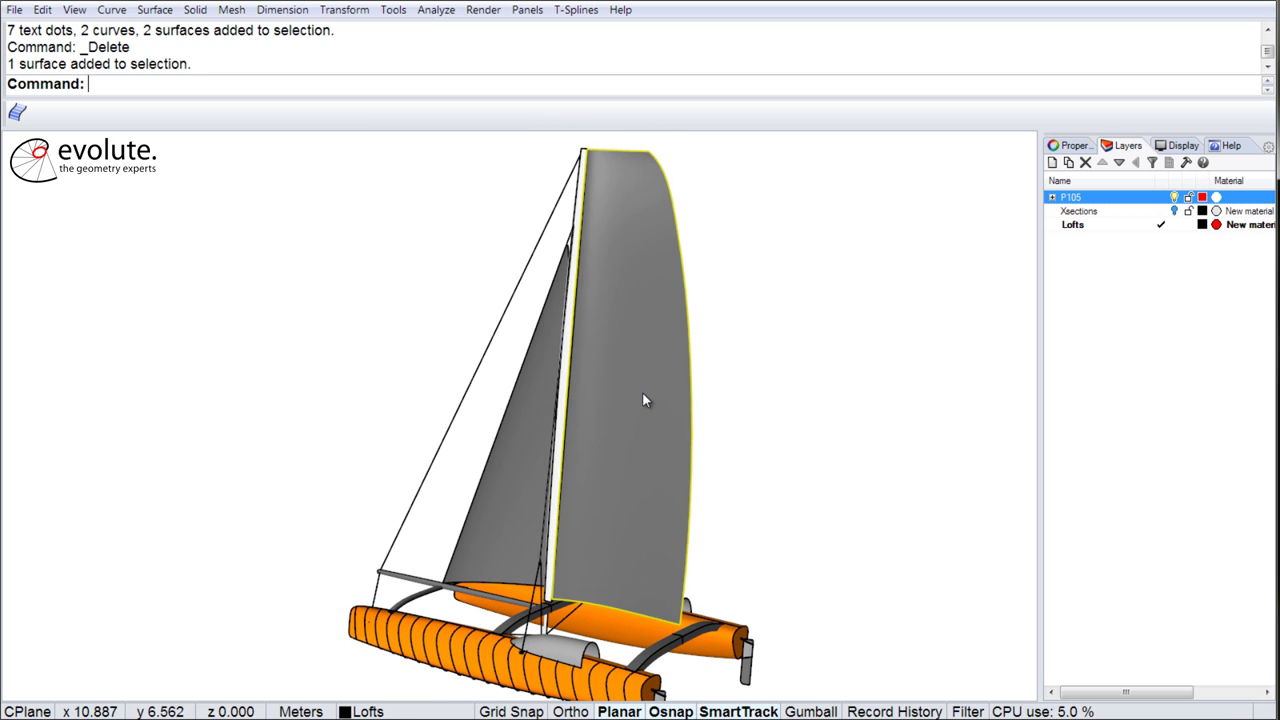
right_click_drag(645, 401, 653, 392)
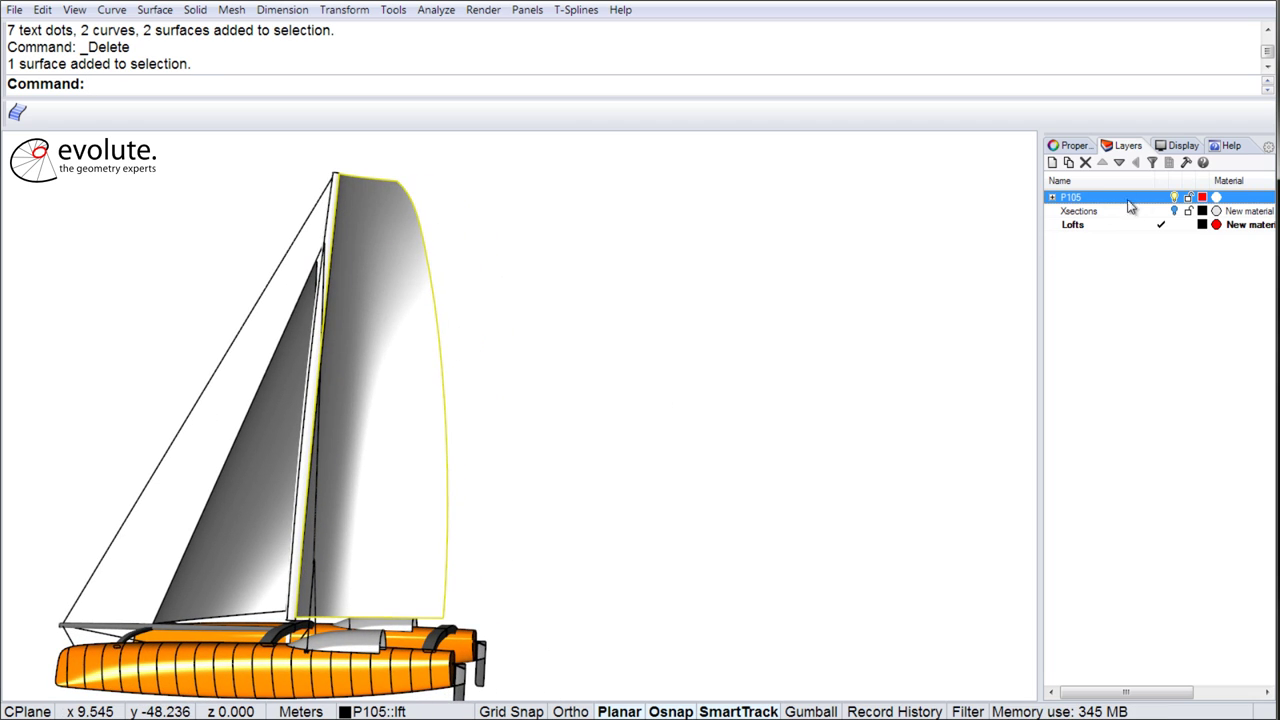
- Show the Xsections layer and loft the first and second curves from the top of the Rhino Loft set, using the Developable style
left_click(1175, 211)
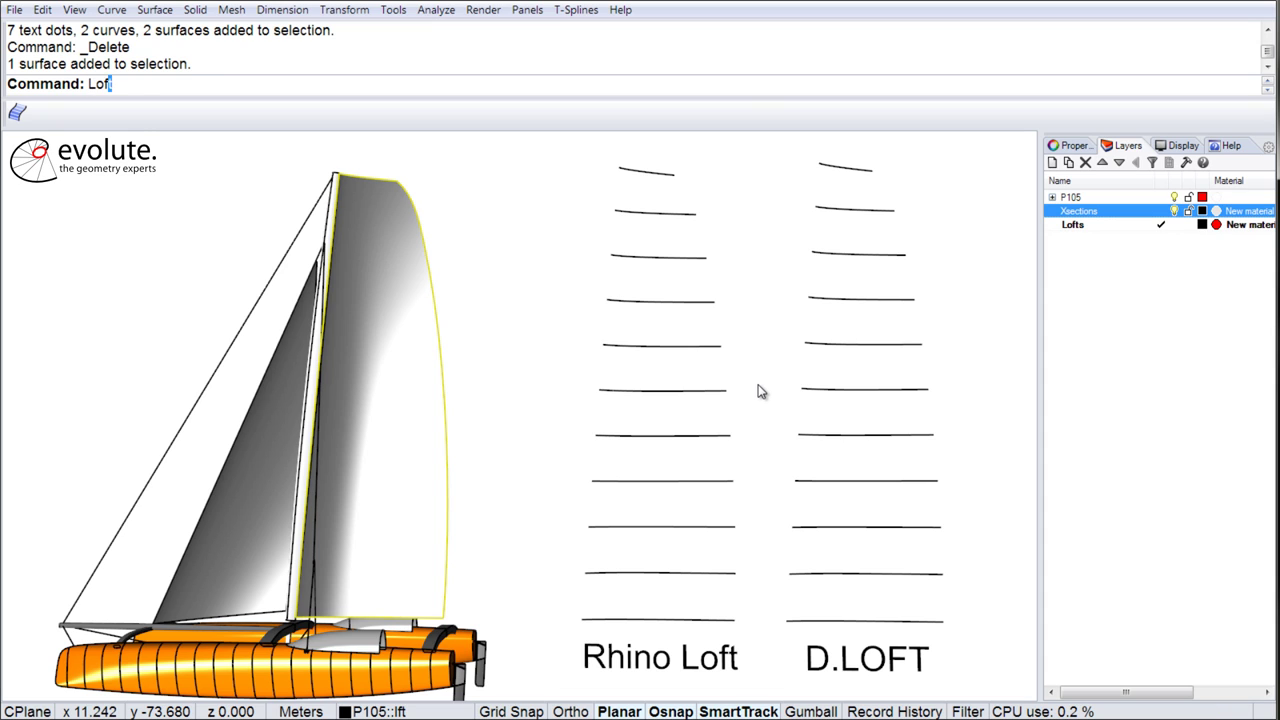
key("Return")
left_click(640, 172)
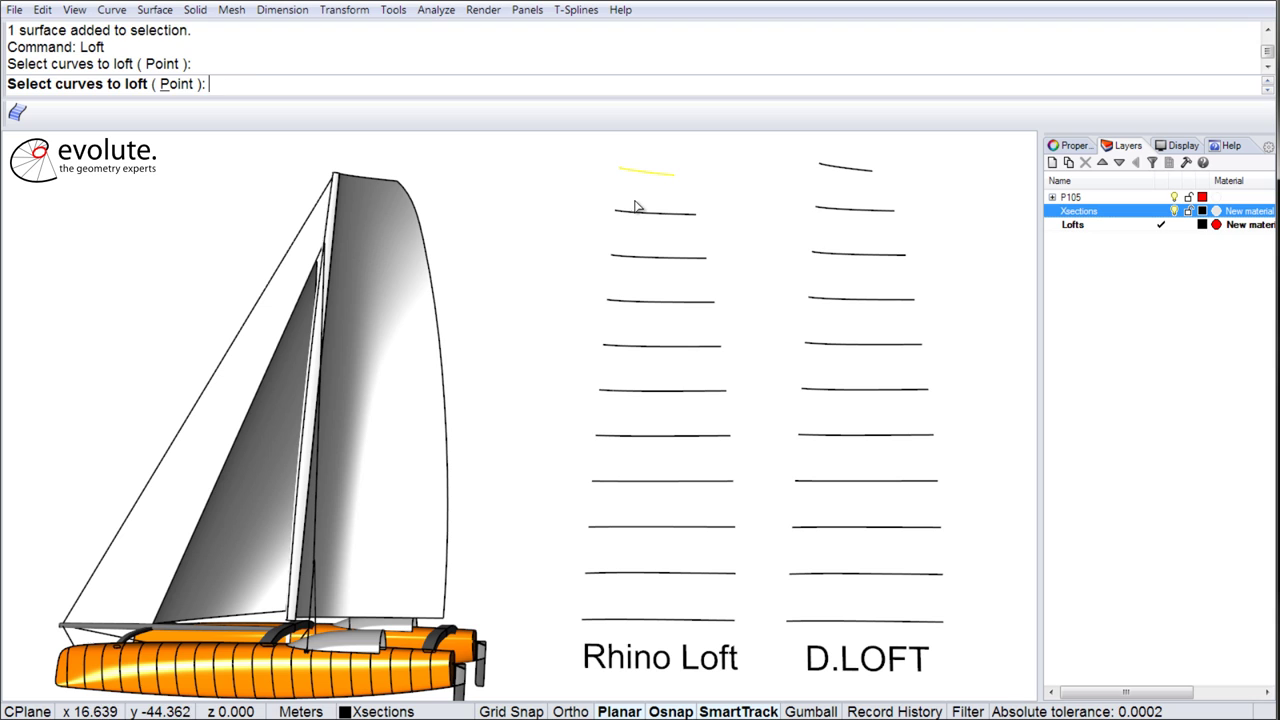
left_click(634, 214)
key("Return")
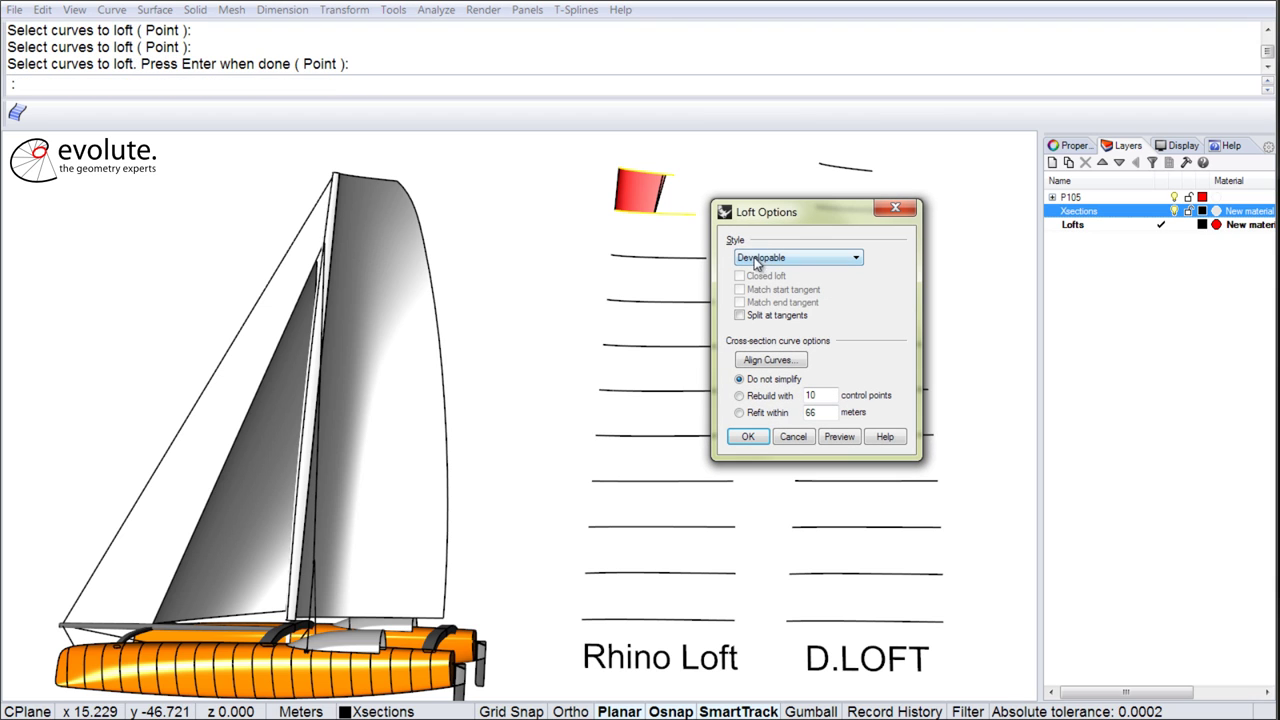
left_click(756, 440)
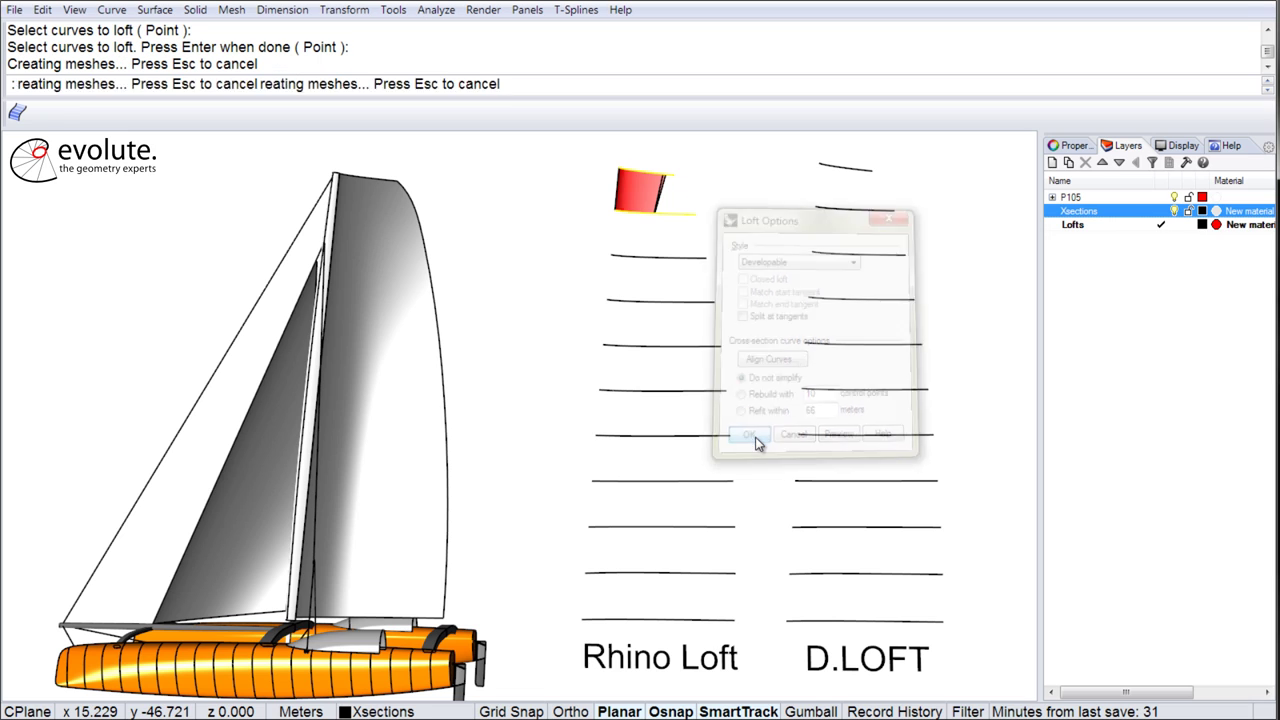
- Create a Developable loft between the second and third curves from the top of the Rhino Loft set
key("Return")
left_click(645, 213)
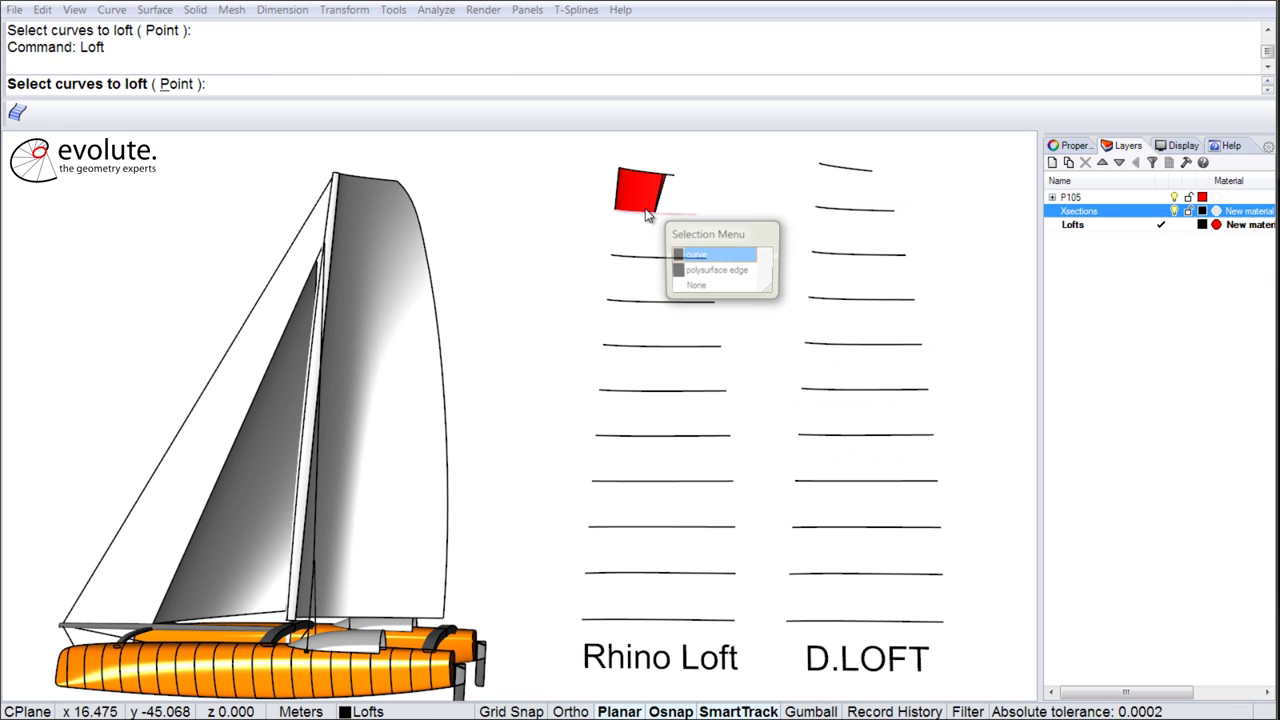
left_click(693, 257)
left_click(649, 262)
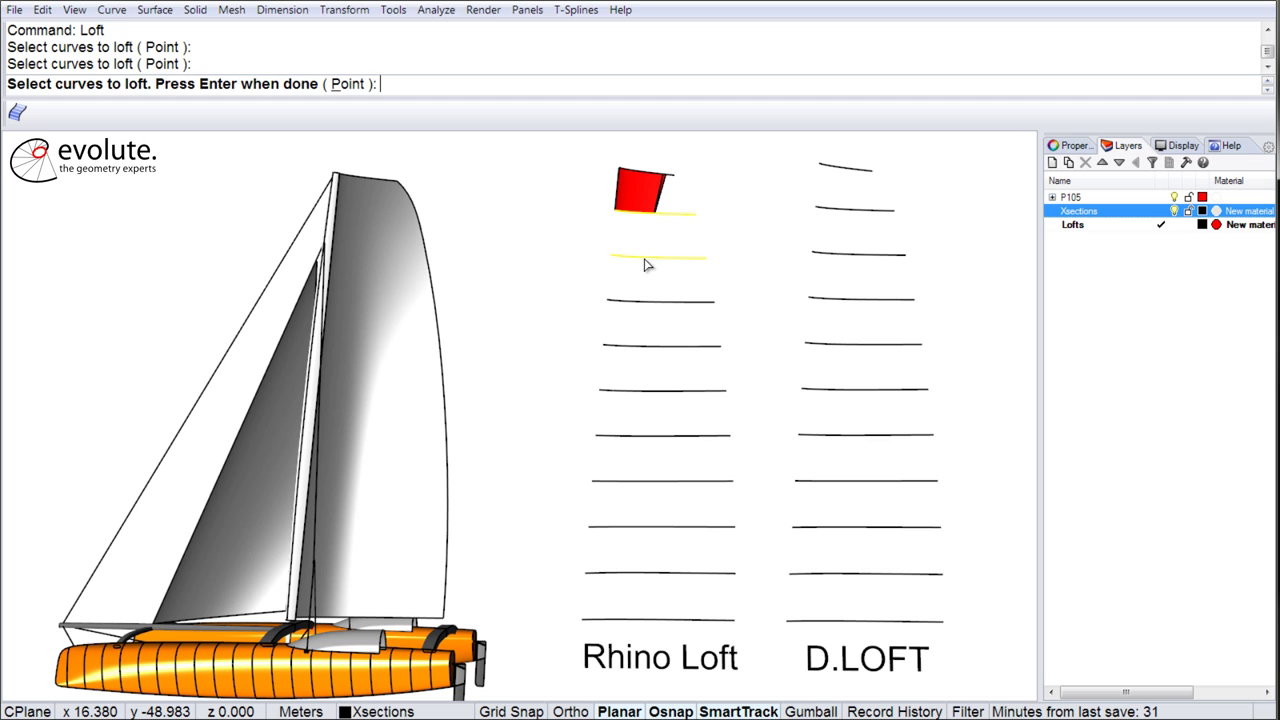
key("Return")
key("Return")
- Create a Developable loft between the third and fourth curves from the top of the Rhino Loft set
key("Return")
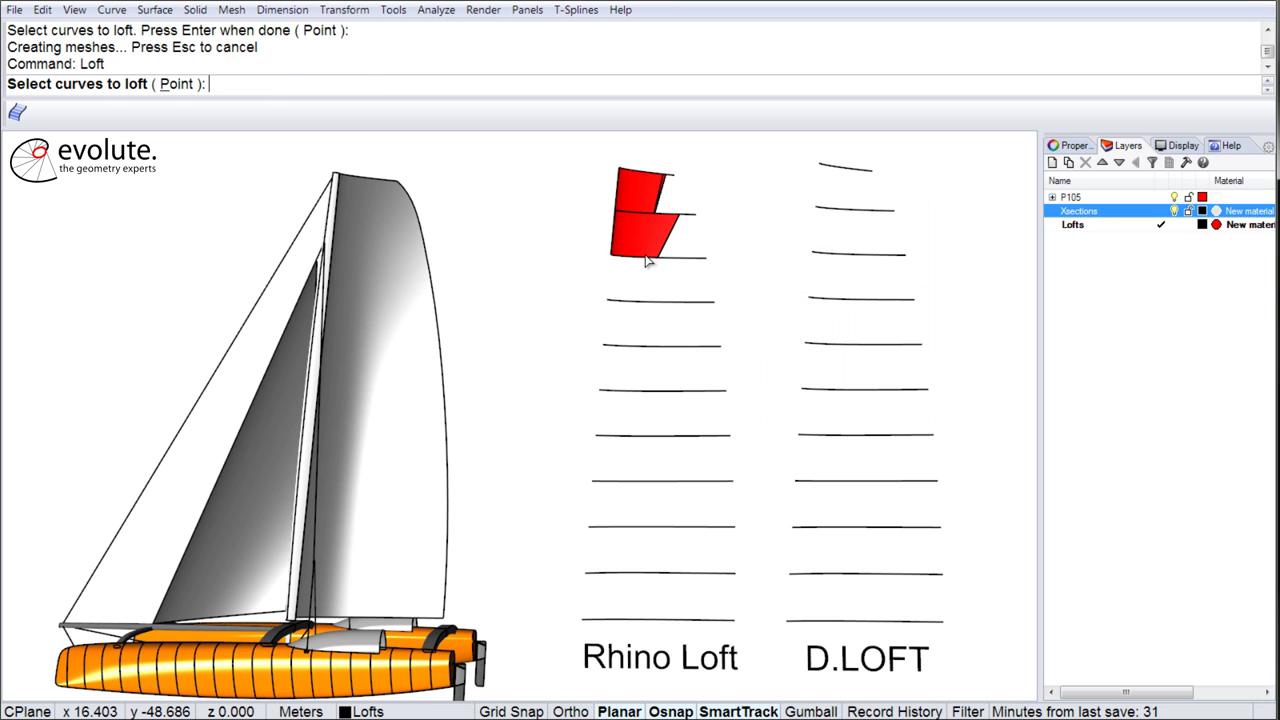
left_click(654, 257)
left_click(665, 310)
left_click(646, 302)
key("Return")
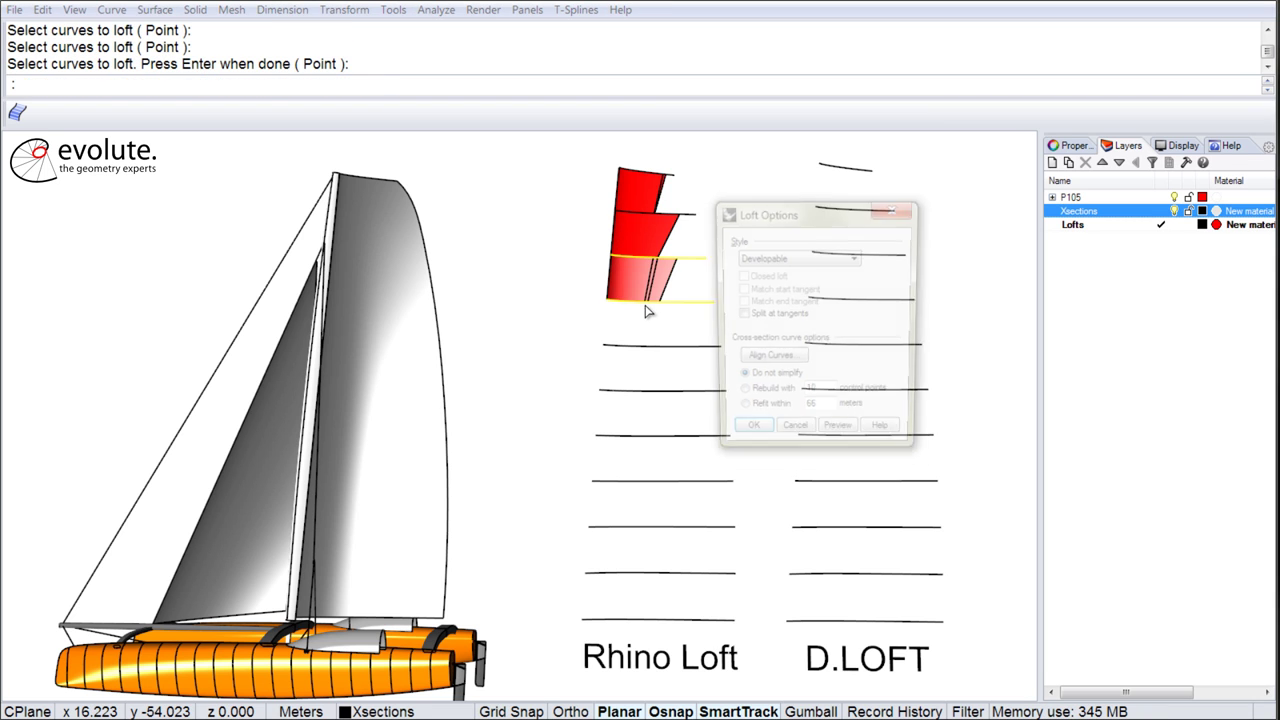
key("Return")
- Create a Developable loft between the fourth and fifth curves from the top of the Rhino Loft set
left_click(642, 308)
left_click(680, 343)
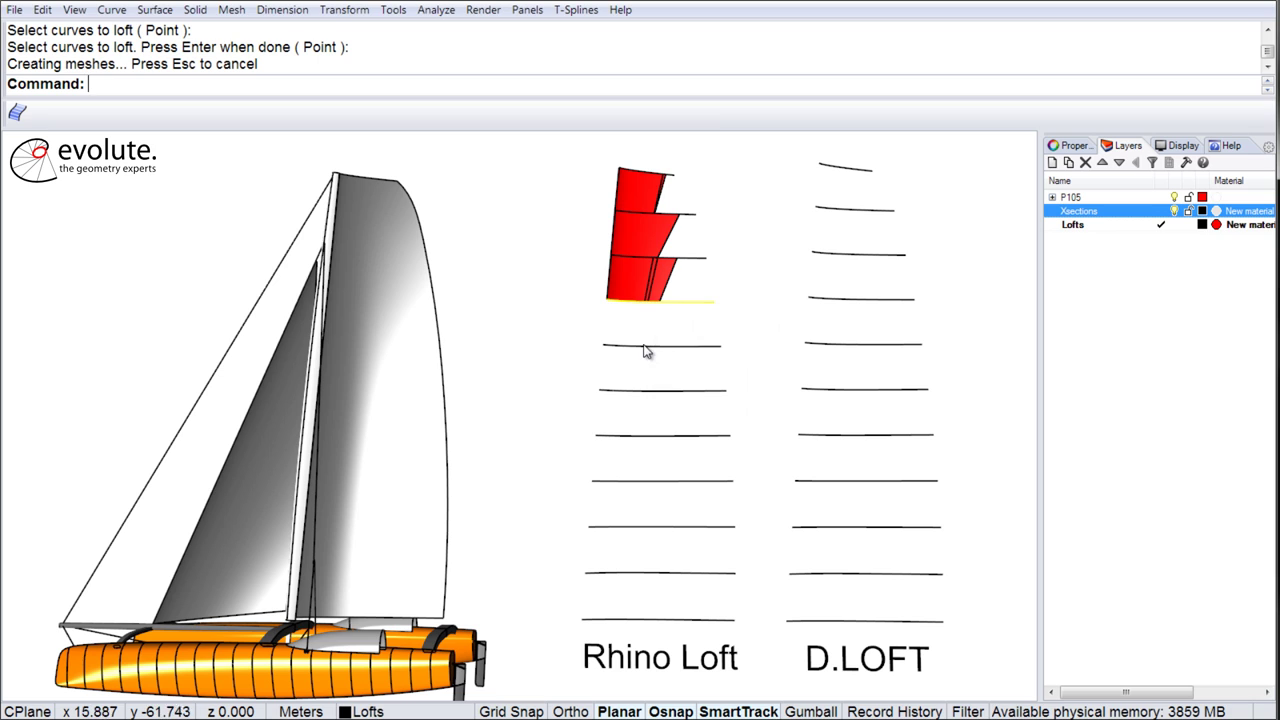
key("Return")
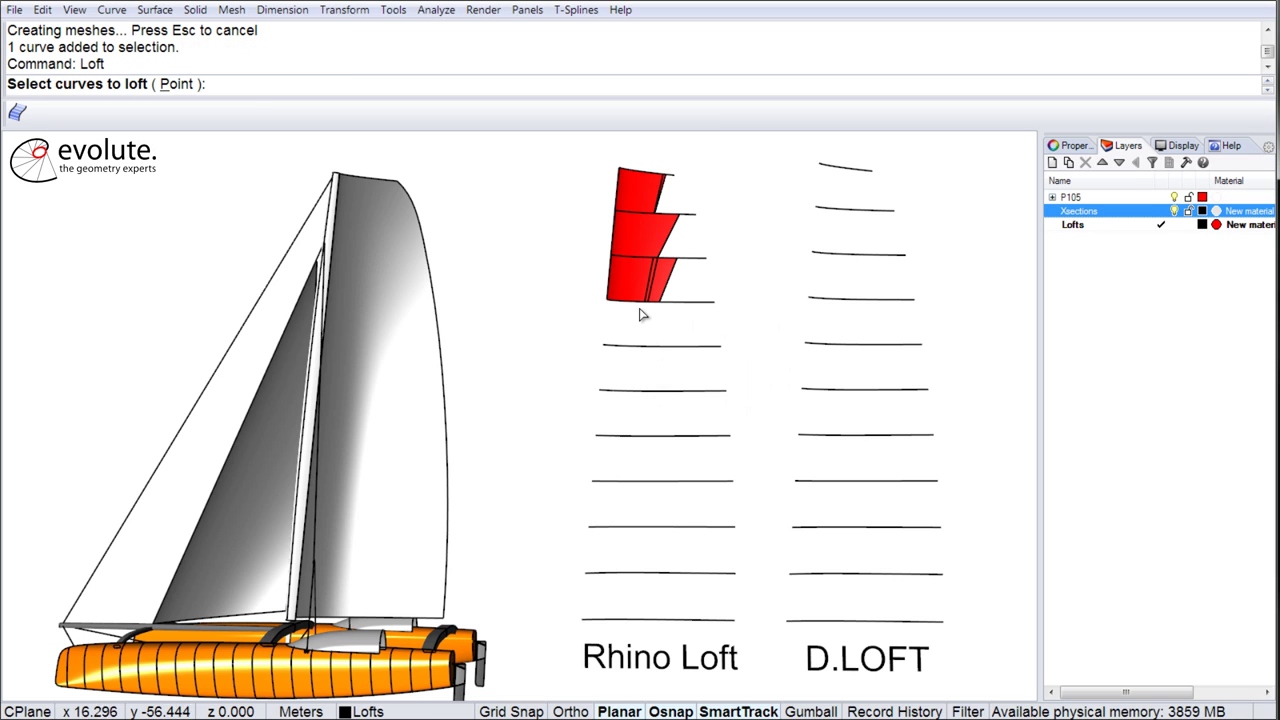
left_click(637, 306)
left_click(642, 350)
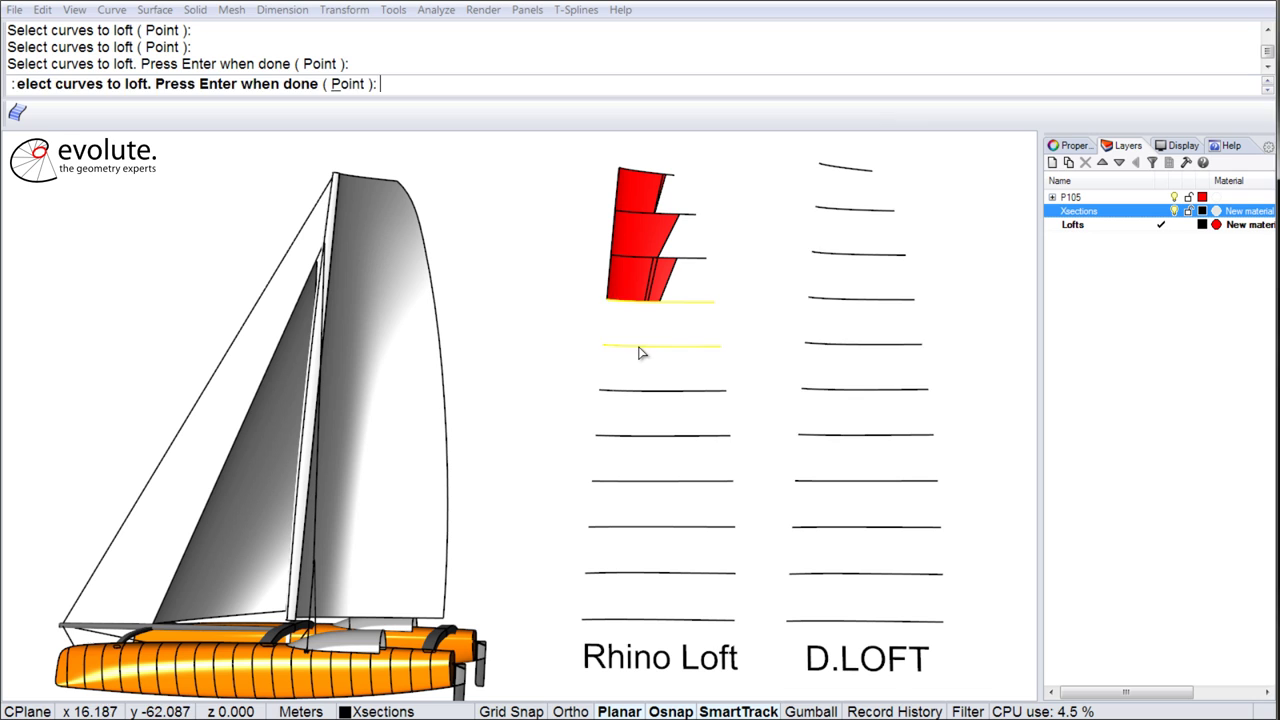
key("Return")
key("Return")
- Create a Developable loft between the fifth and sixth curves from the top of the Rhino Loft set
key("Return")
left_click(643, 349)
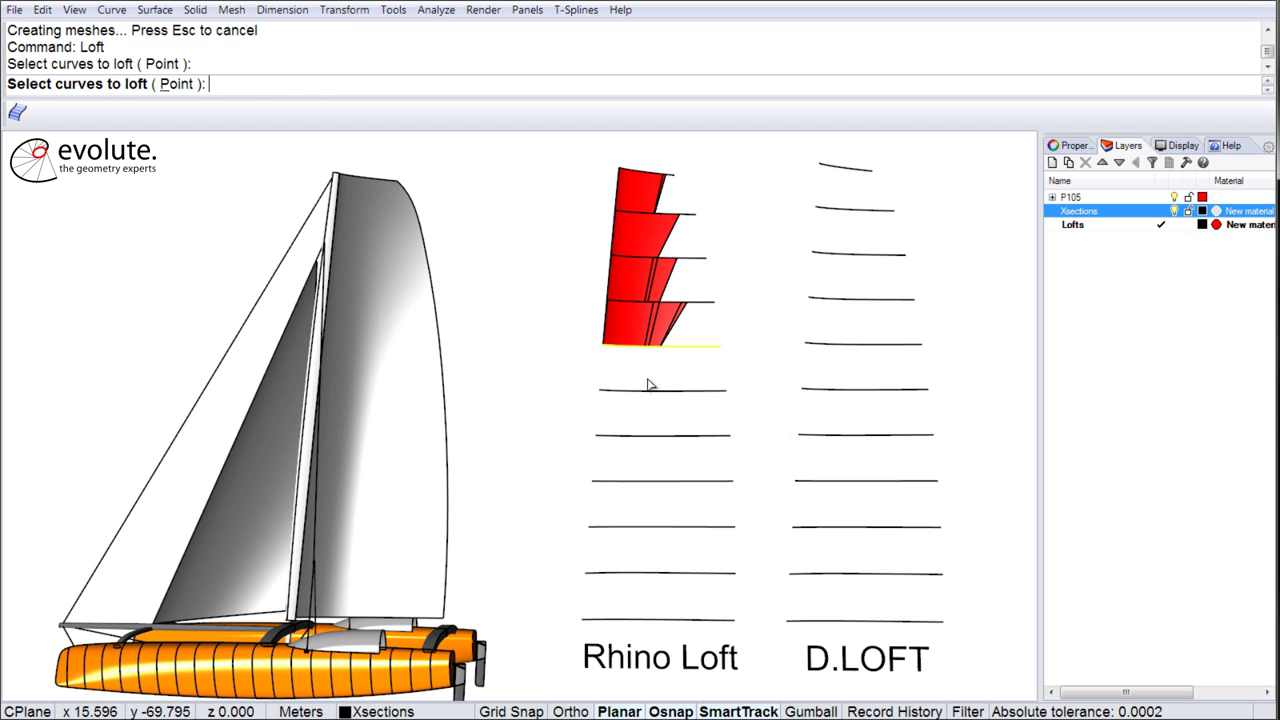
left_click(651, 391)
key("Return")
key("Return")
- Create a Developable loft between the sixth and seventh curves from the top of the Rhino Loft set
key("Return")
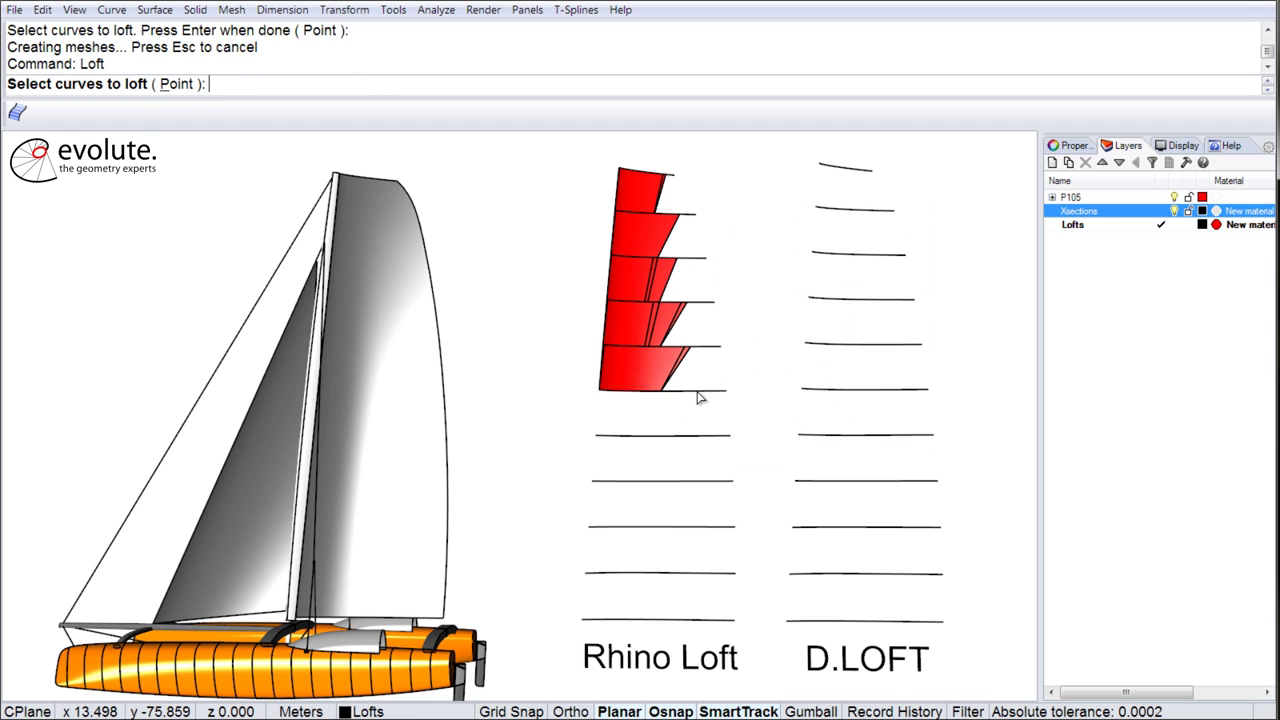
left_click(698, 393)
left_click(700, 436)
key("Return")
key("Return")
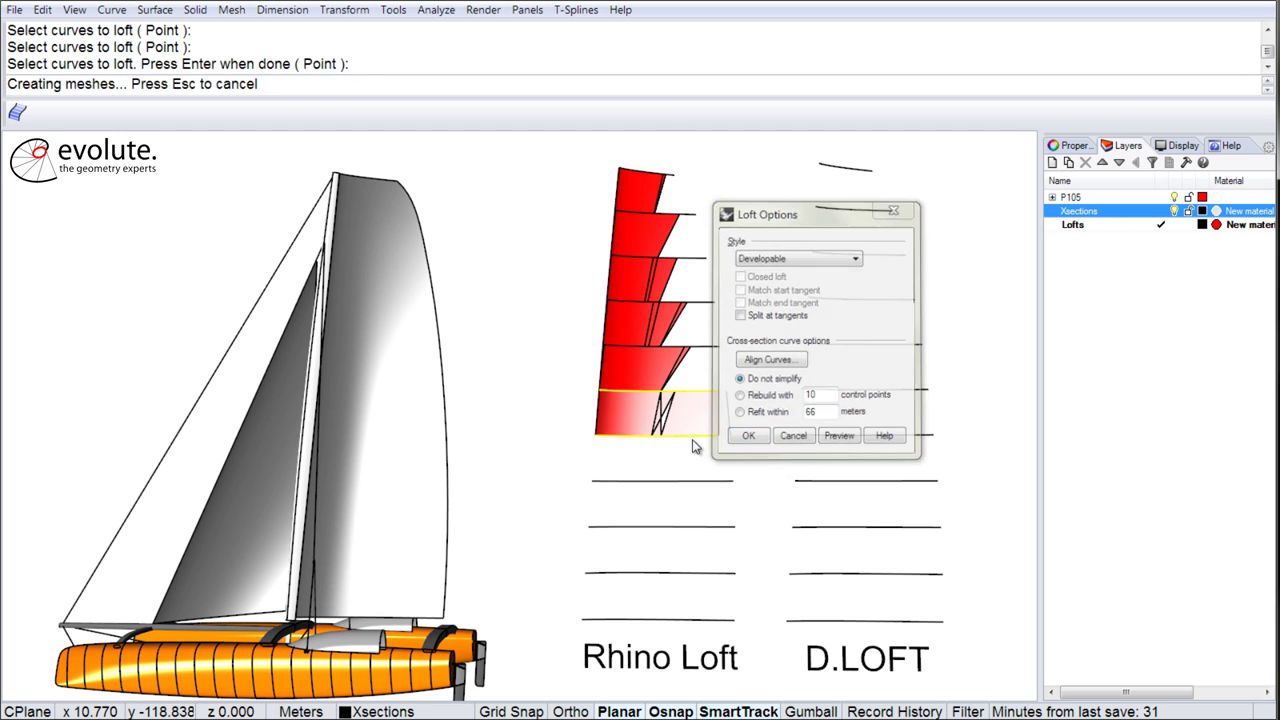
- Create a Developable loft between the seventh and eighth curves from the top of the Rhino Loft set
key("Return")
left_click(705, 446)
left_click(746, 486)
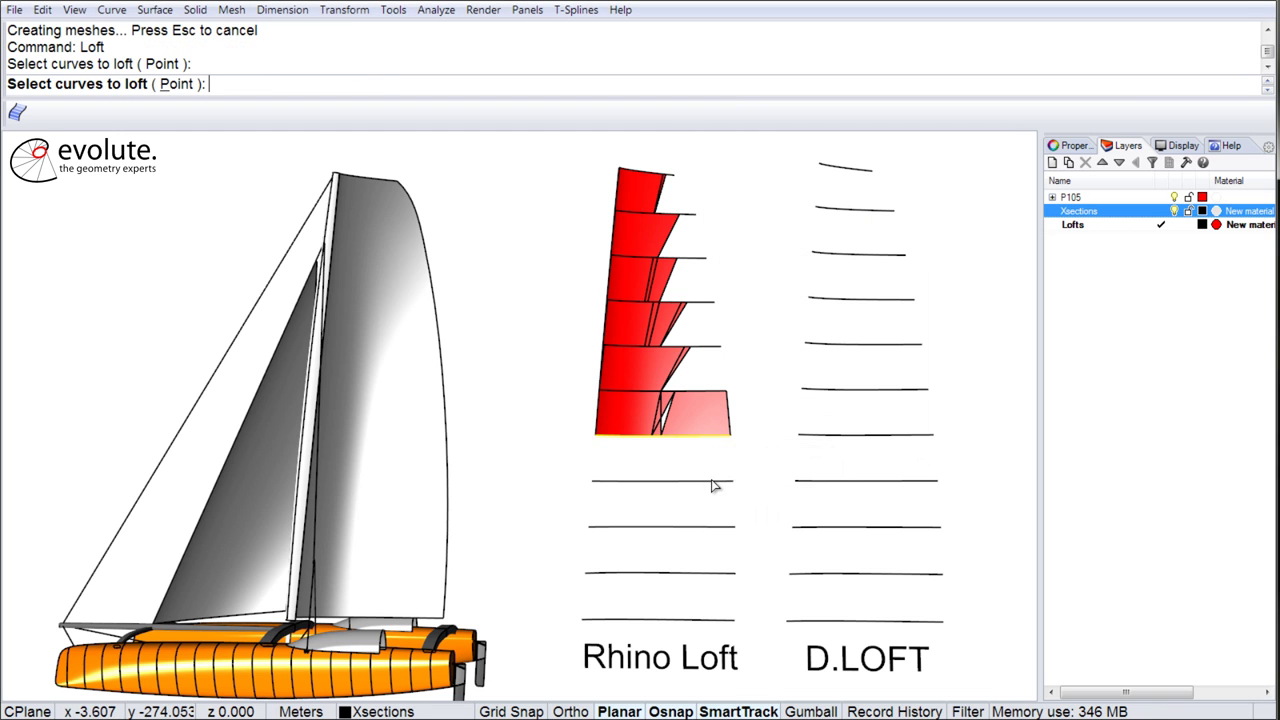
left_click(712, 481)
key("Return")
key("Return")
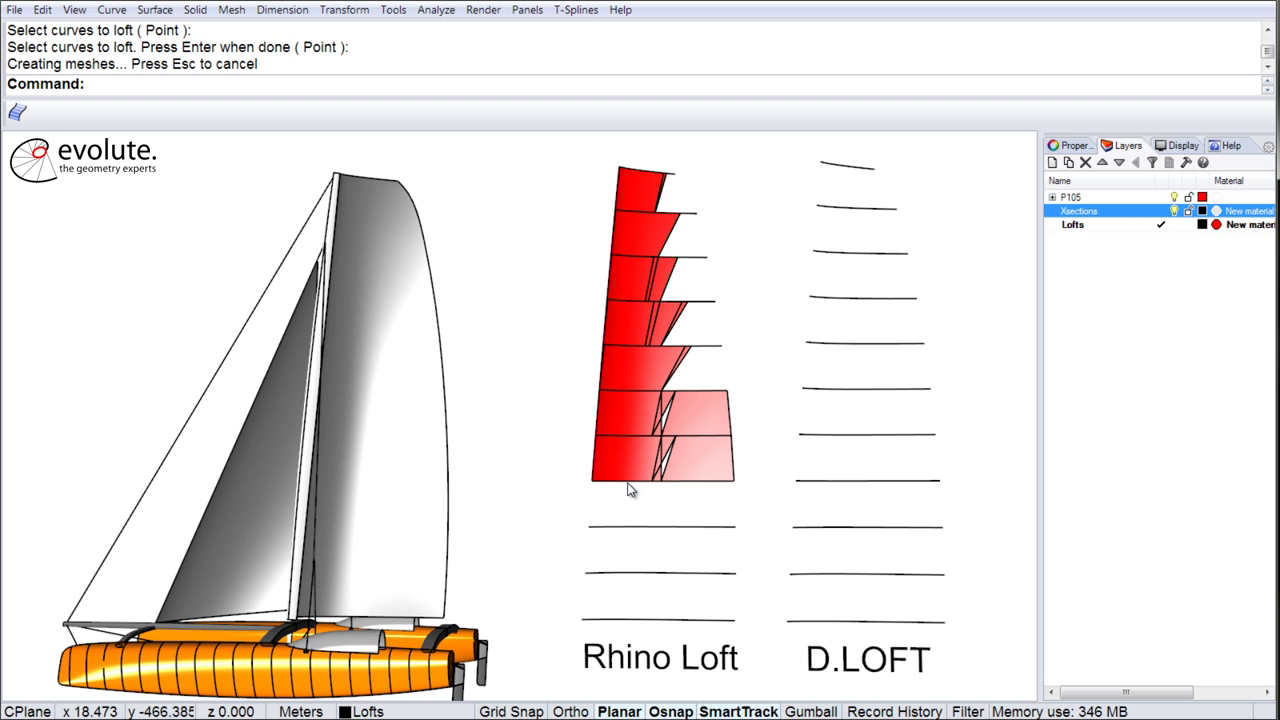
- Create a Developable loft between the eighth and ninth curves from the top of the Rhino Loft set
key("Return")
left_click(629, 482)
left_click(630, 526)
key("Return")
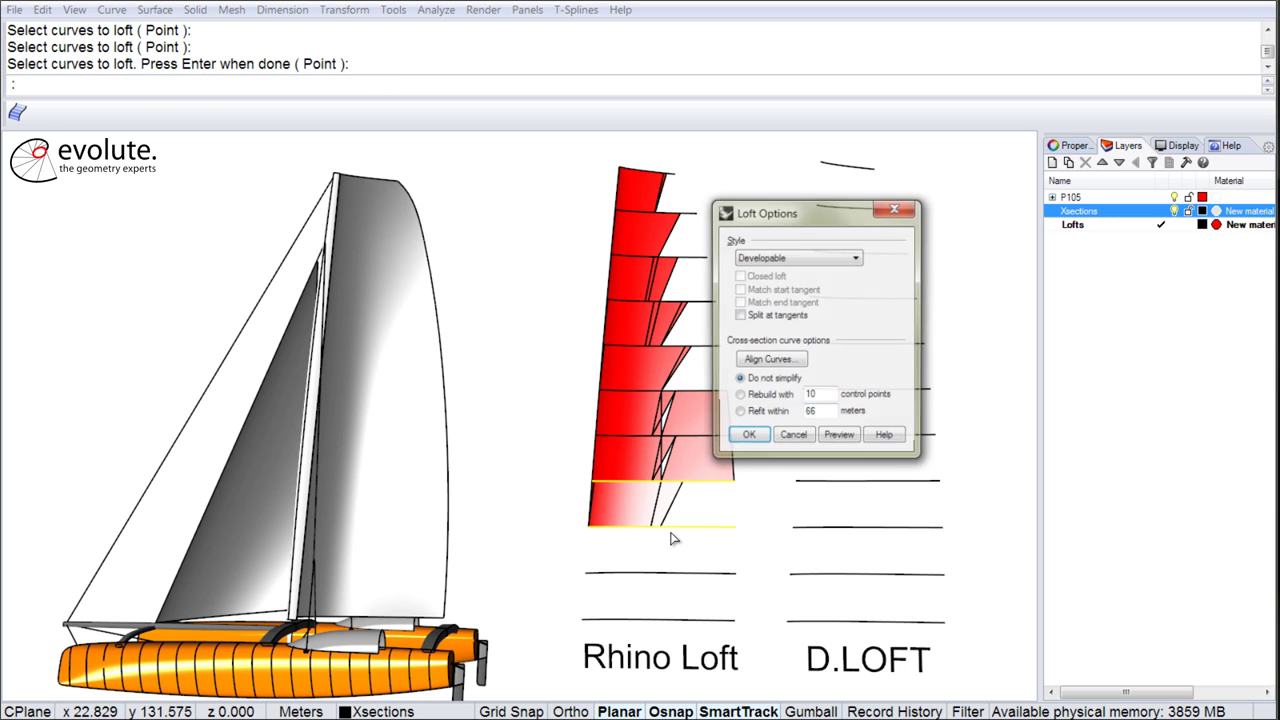
key("Return")
- Create a Developable loft between the ninth and tenth curves from the top of the Rhino Loft set
key("Return")
left_click(698, 577)
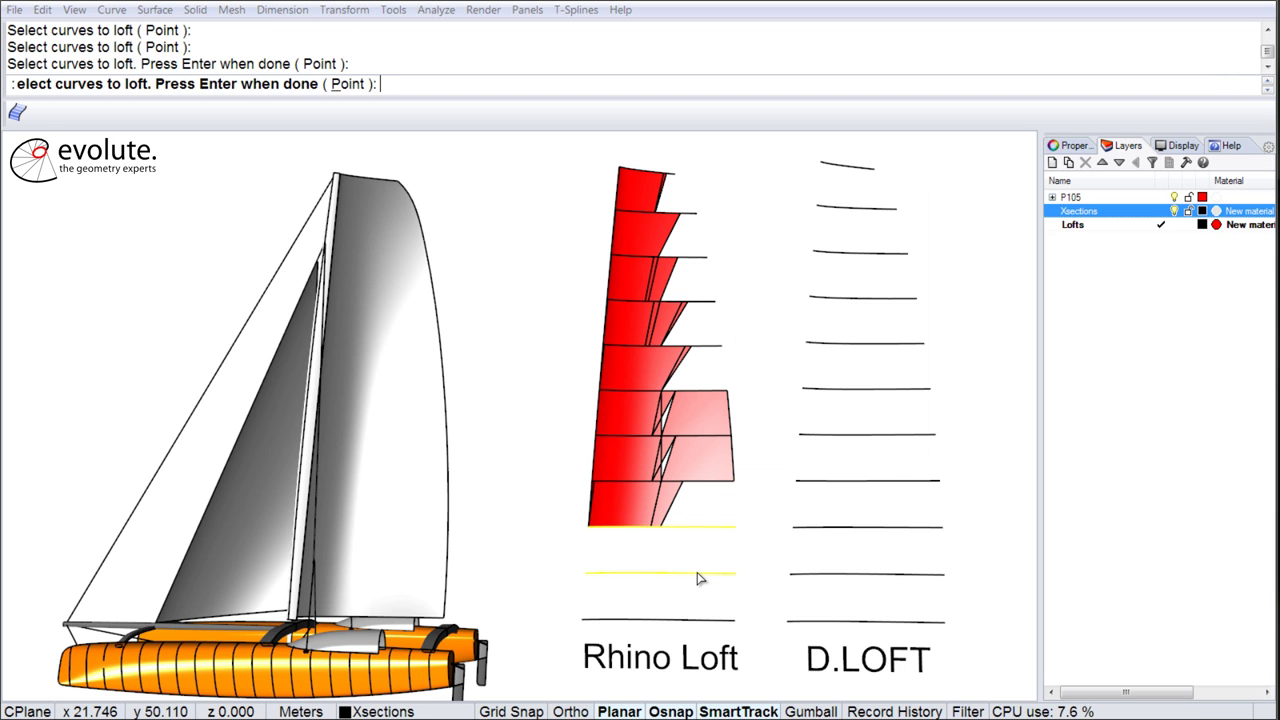
key("Return")
key("Return")
- Create a Developable loft between the two lowest curves of the Rhino Loft set
key("Return")
left_click(705, 626)
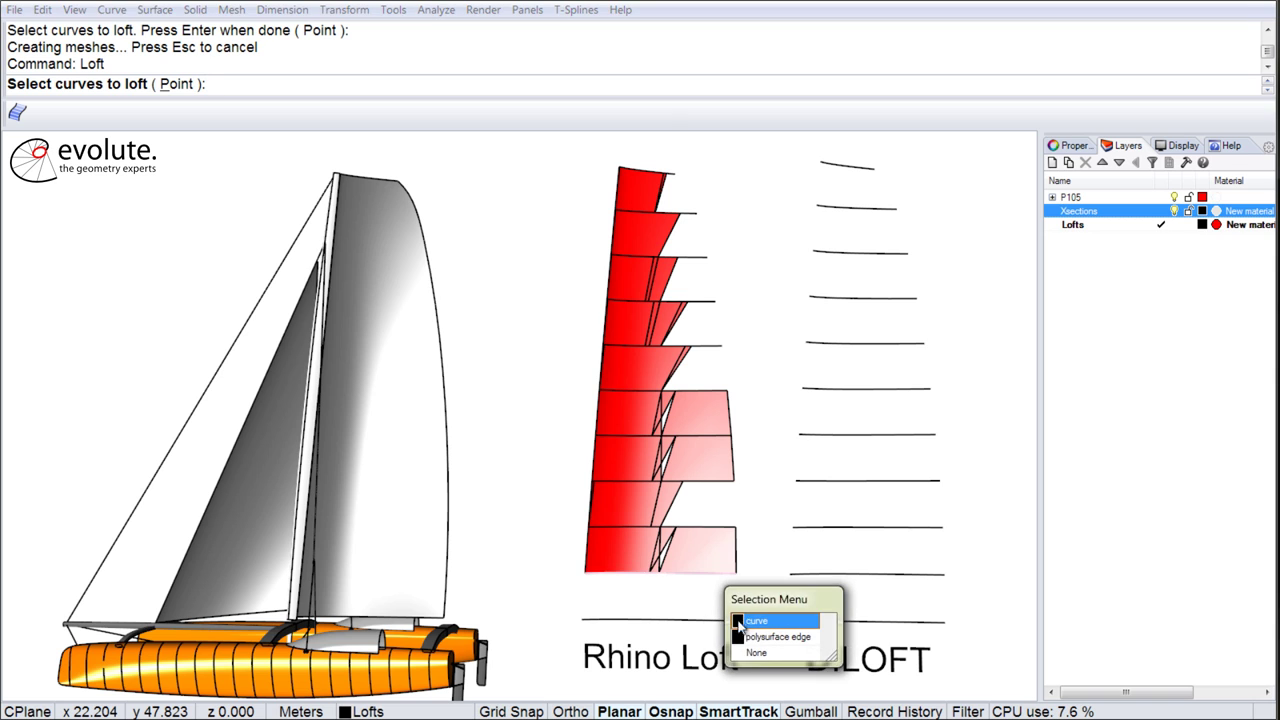
left_click(741, 622)
left_click(707, 622)
key("Return")
key("Return")
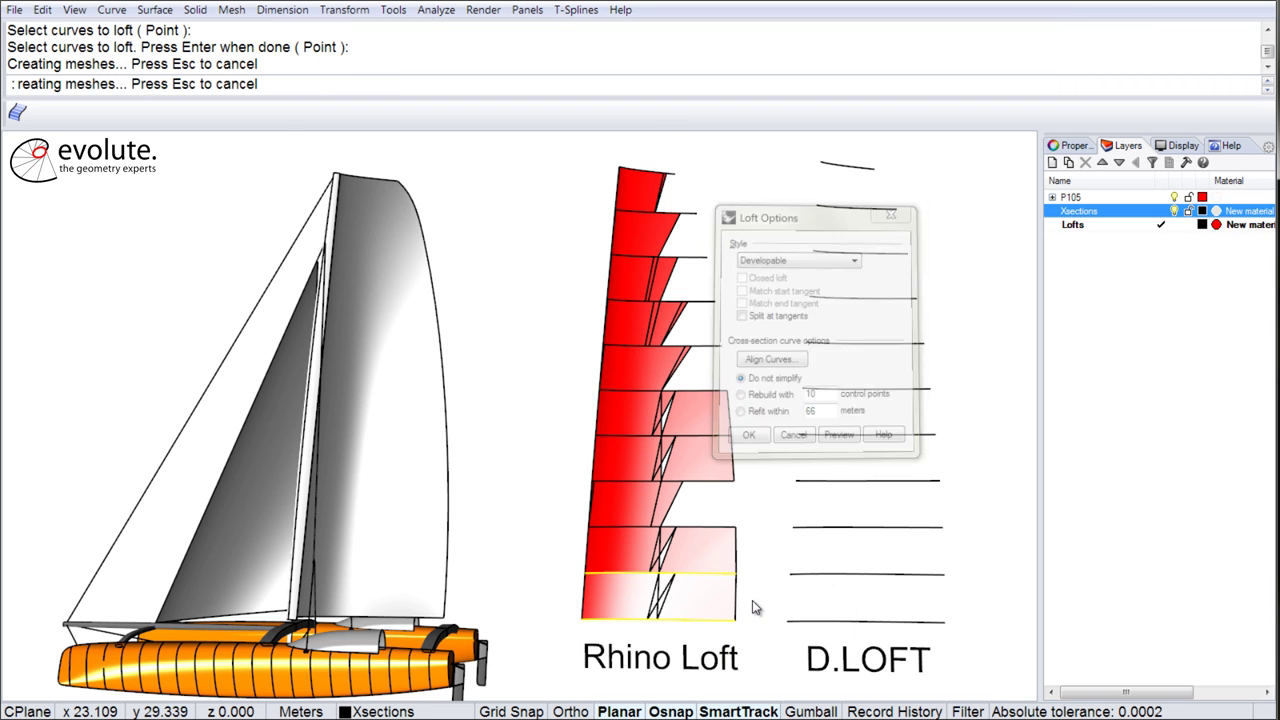
- Examine the finished Rhino Loft panels from the front, edge-on and from behind for gaps and incomplete areas
right_click_drag(762, 608, 762, 608)
key("Left")
key("Left")
key("Left")
key("Left")
key("Left")
key("Left")
key("Left")
key("Left")
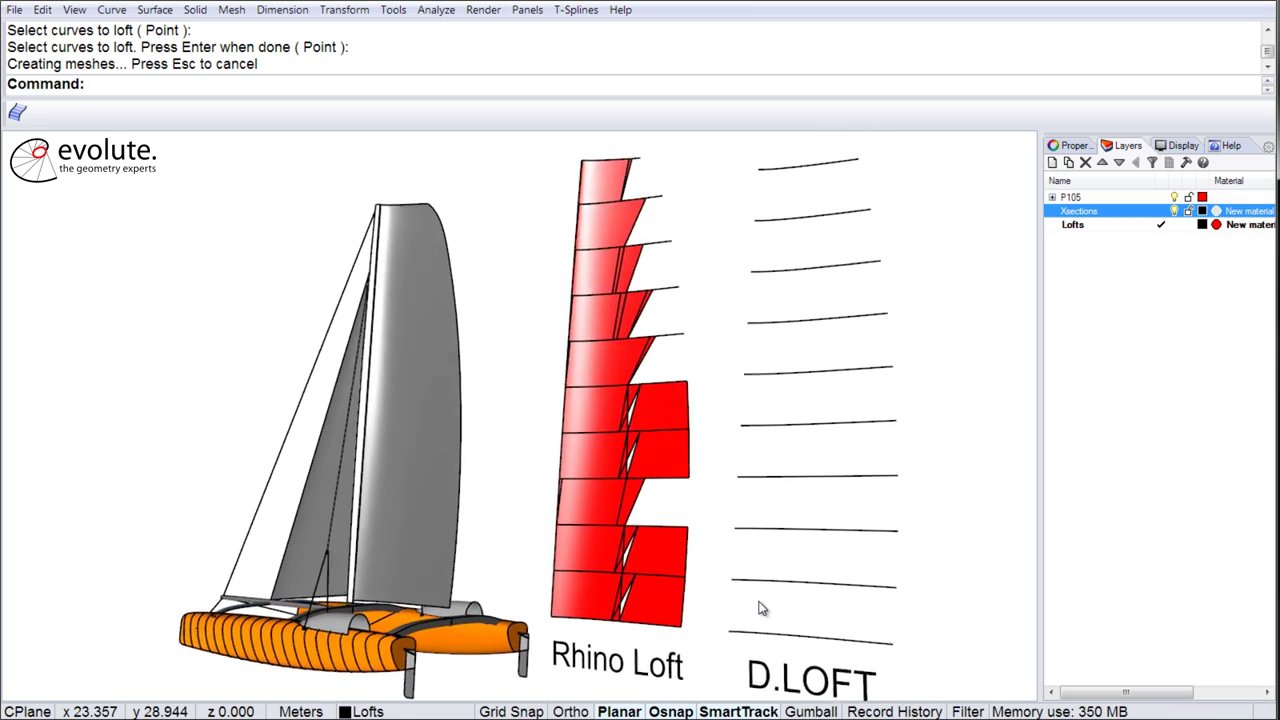
key("Left")
key("Left")
key("Left")
key("Left")
key("Left")
key("Left")
key("Left")
key("Left")
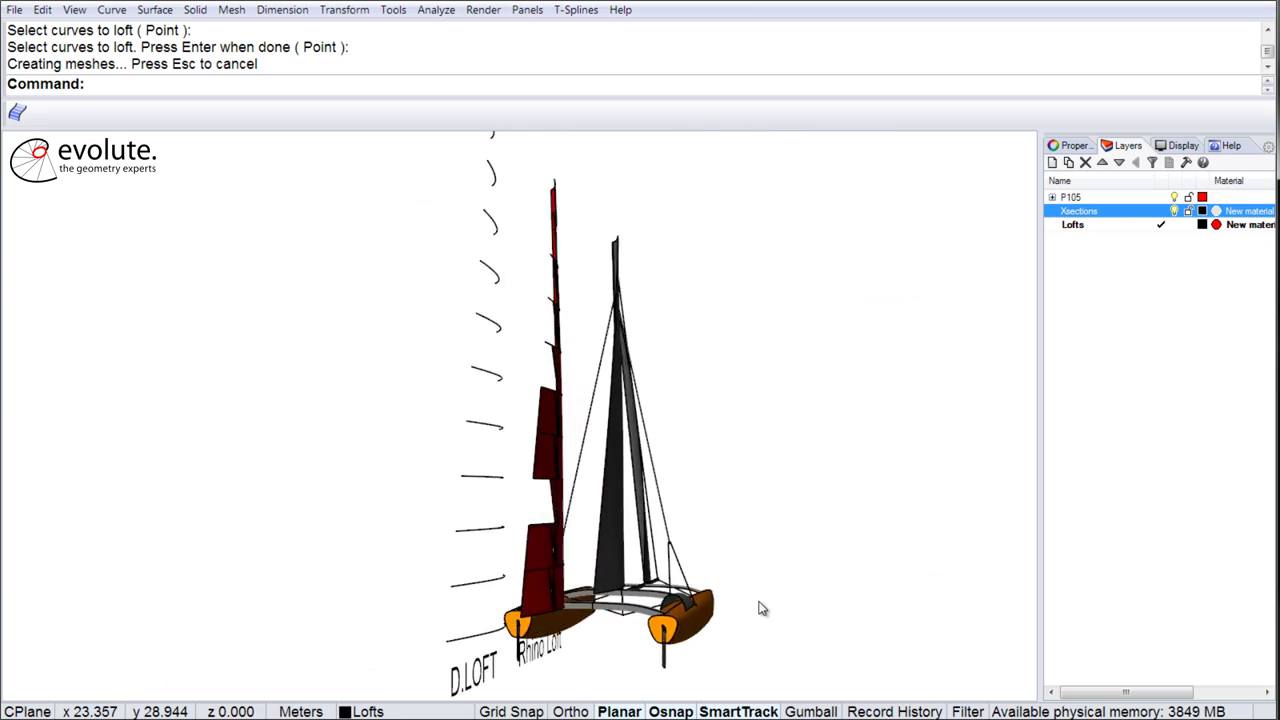
right_click_drag(759, 602, 759, 602)
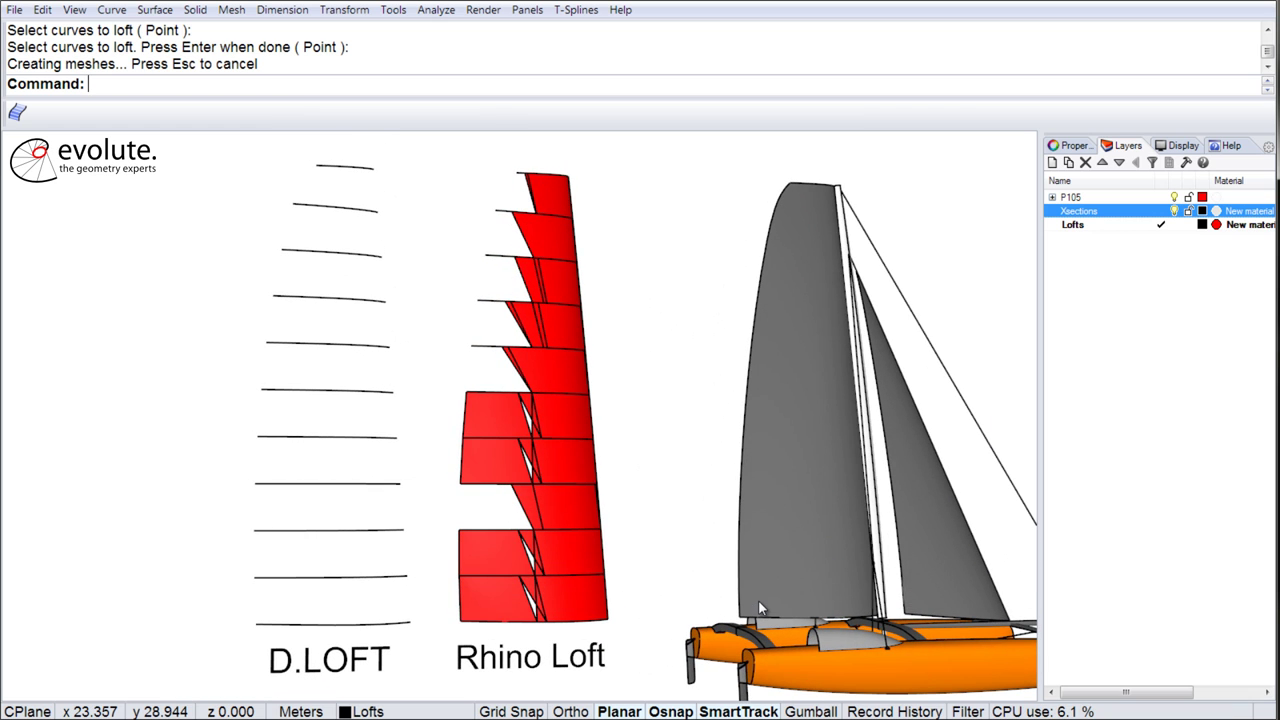
- Create a D-Strip between the two topmost curves of the D.LOFT set
right_click_drag(759, 602, 759, 602)
key("Left")
key("Left")
key("Left")
key("Left")
key("Left")
key("Left")
key("Left")
key("Left")
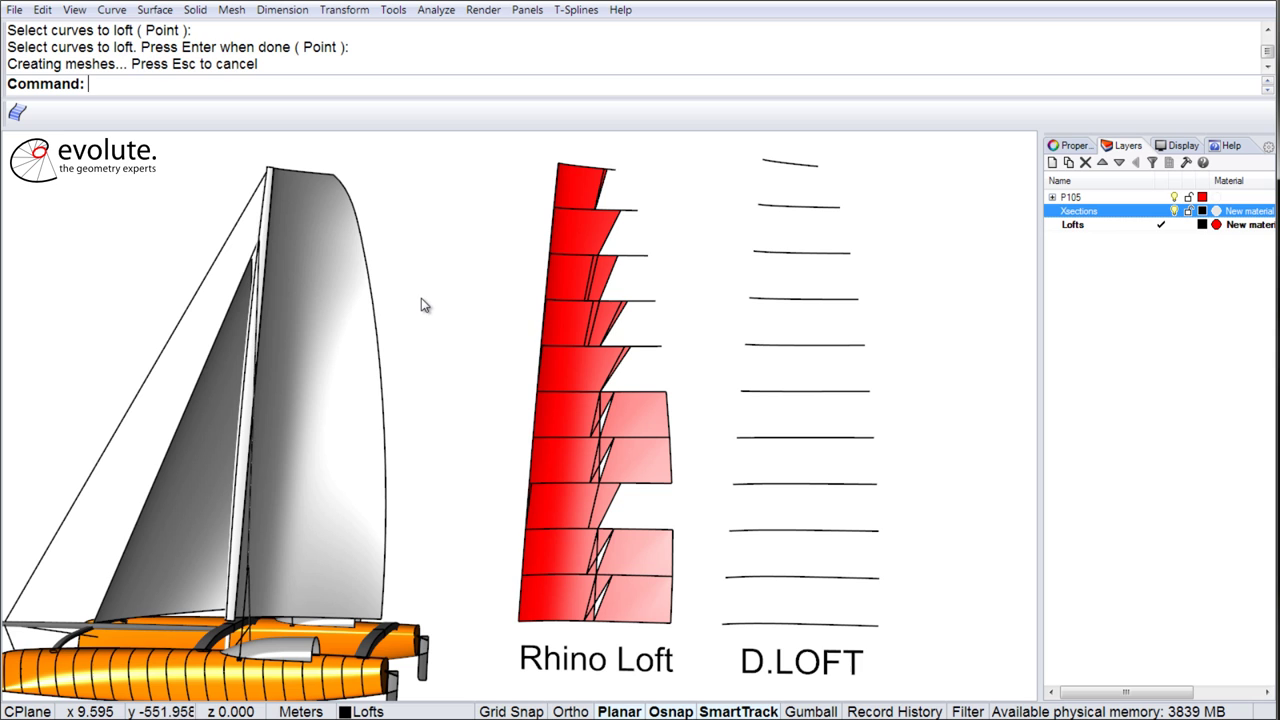
left_click(22, 114)
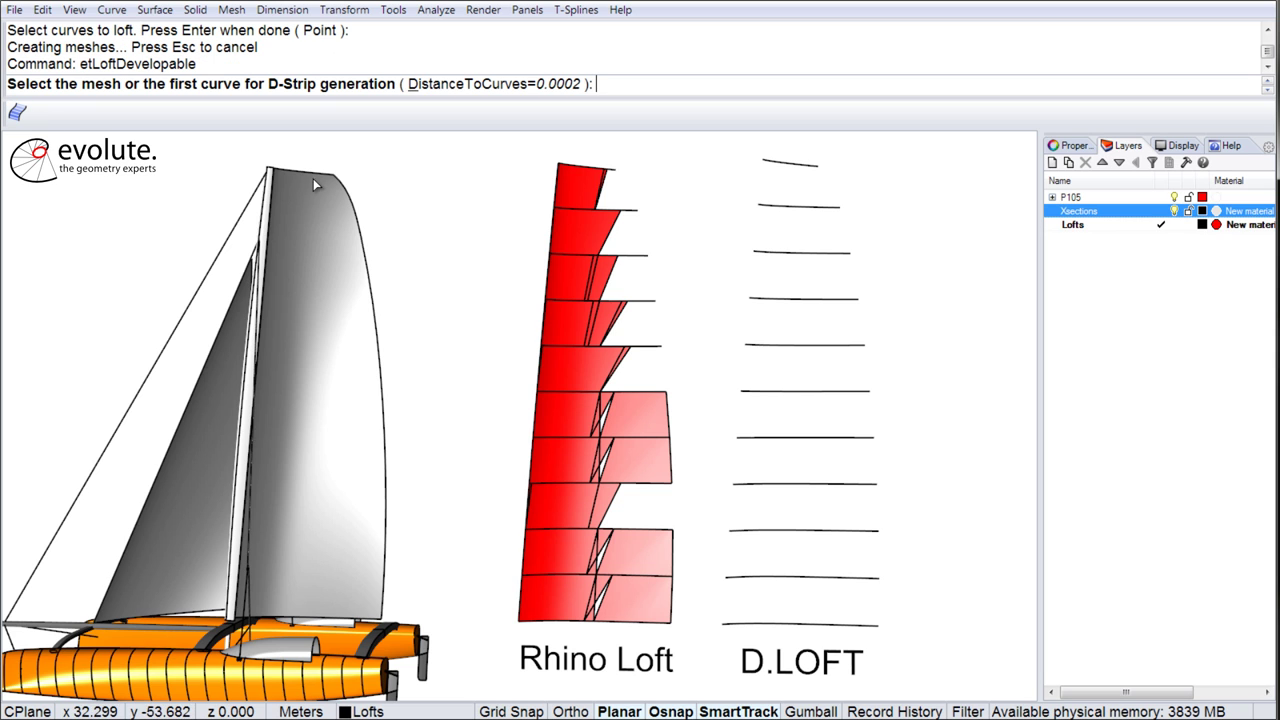
left_click(760, 174)
left_click(770, 206)
- Create D-Strips from the second to the third and from the third to the fourth curve of the D.LOFT set, counting from the top
key("Return")
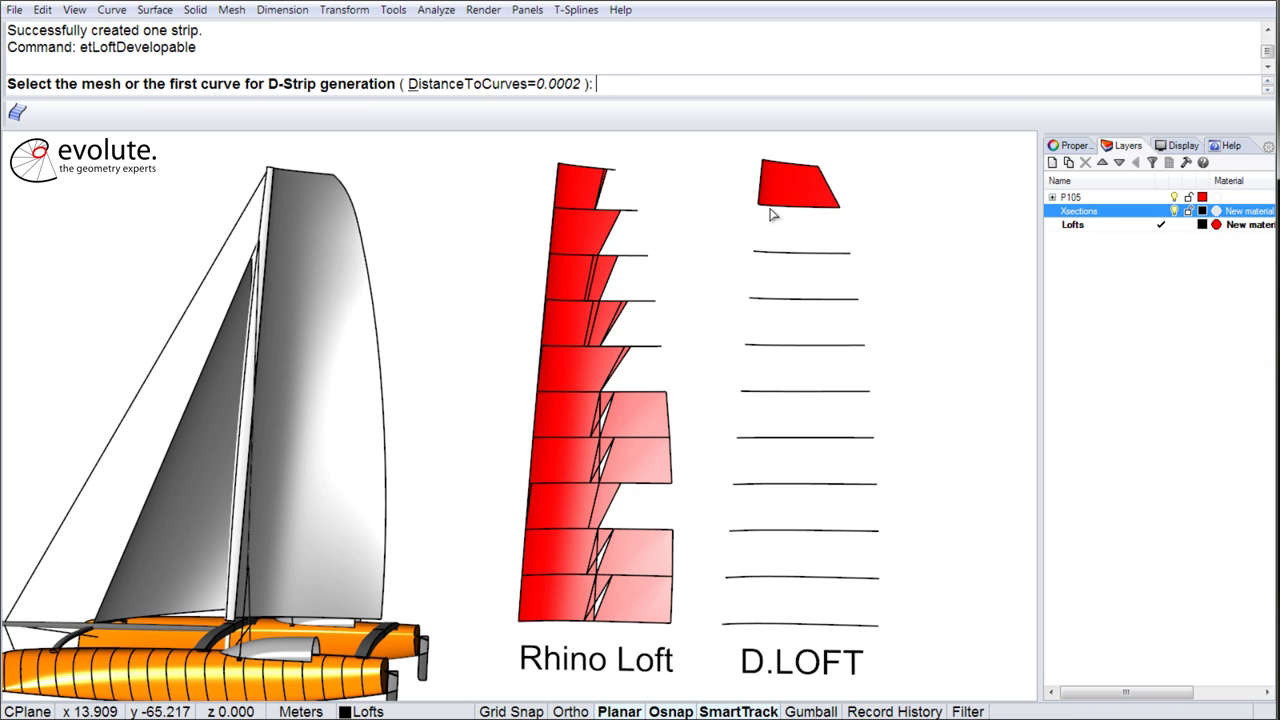
left_click(770, 212)
left_click(769, 252)
key("Return")
left_click(774, 256)
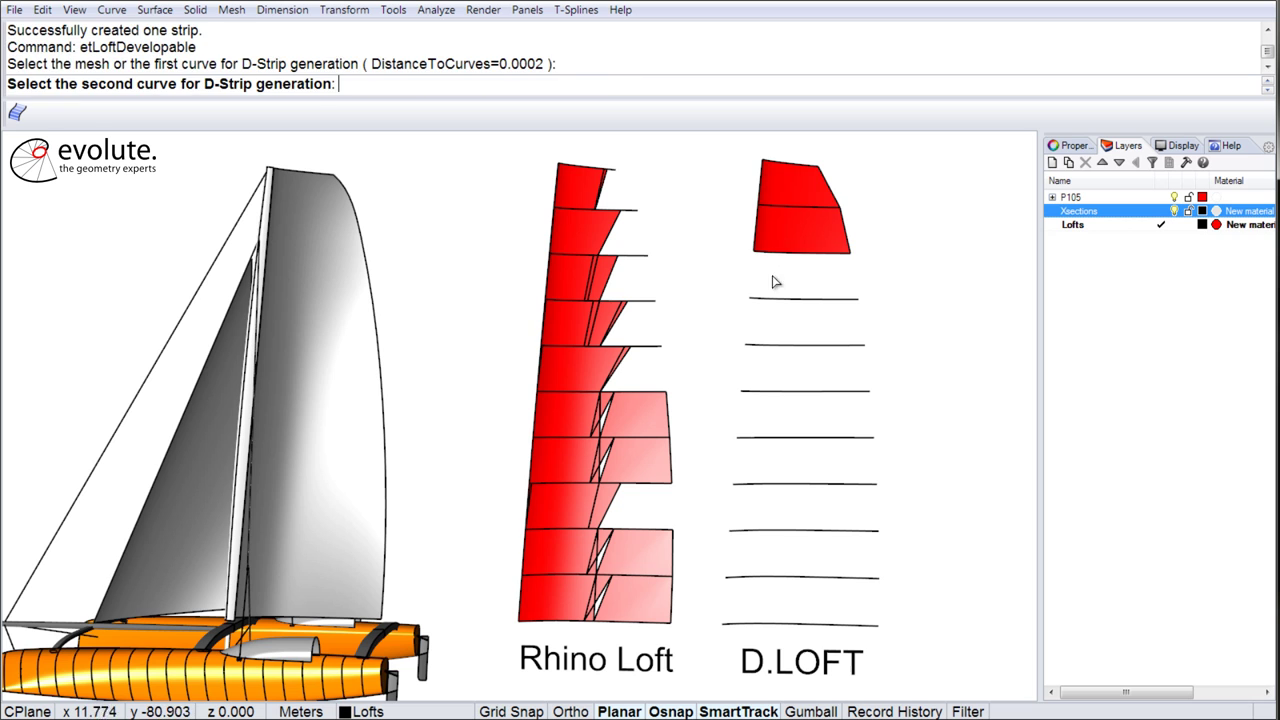
left_click(771, 298)
- Create D-Strips from the fourth to the fifth and from the fifth to the sixth D.LOFT curve, counting from the top
key("Return")
left_click(770, 301)
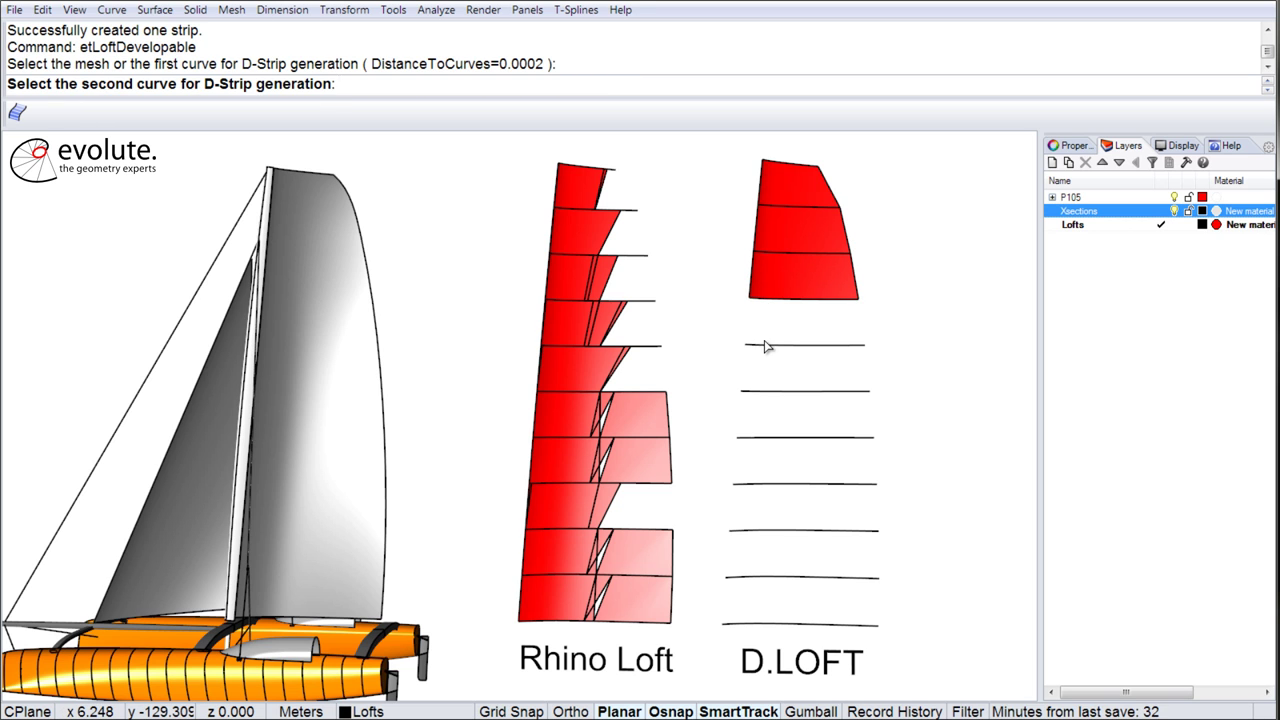
left_click(765, 345)
key("Return")
left_click(766, 345)
left_click(765, 390)
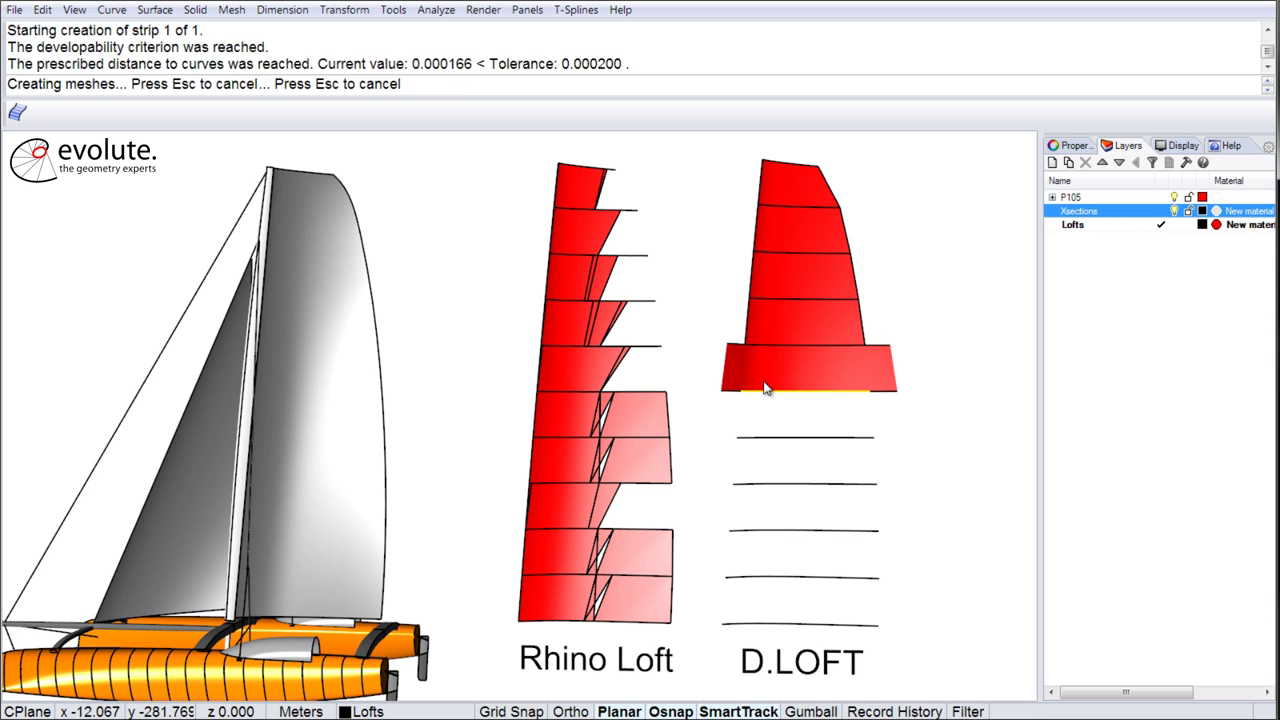
- Create D-Strips from the sixth to the seventh and from the seventh to the eighth D.LOFT curve, counting from the top
key("Return")
left_click(762, 390)
left_click(758, 437)
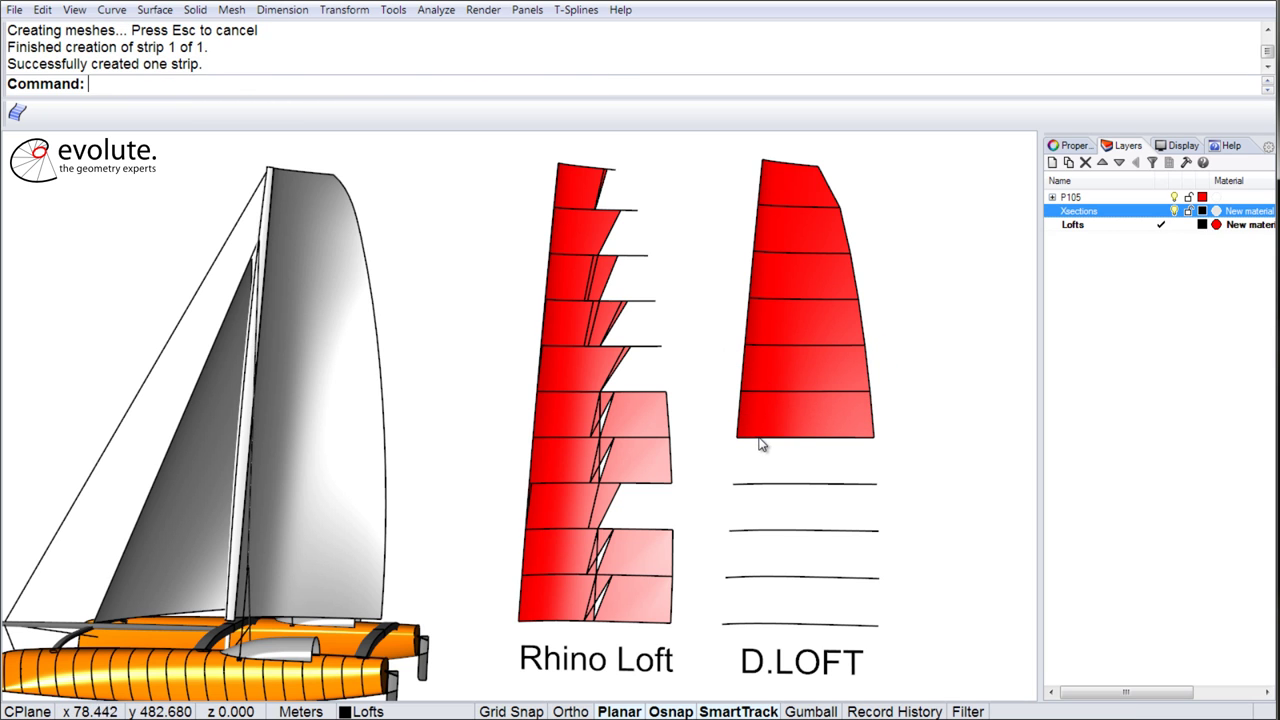
key("Return")
left_click(759, 438)
left_click(759, 485)
- Create D-Strips from the eighth to the ninth and from the ninth to the tenth D.LOFT curve, counting from the top
key("Return")
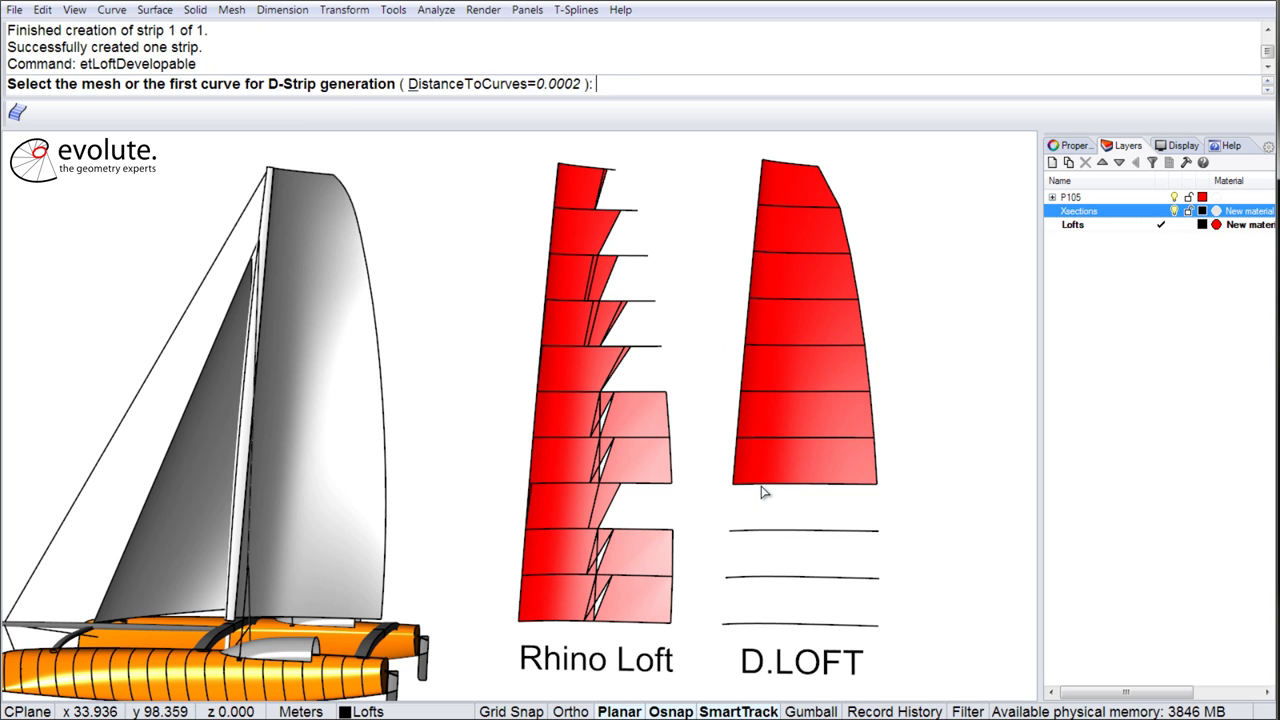
left_click(759, 485)
left_click(758, 531)
key("Return")
left_click(758, 531)
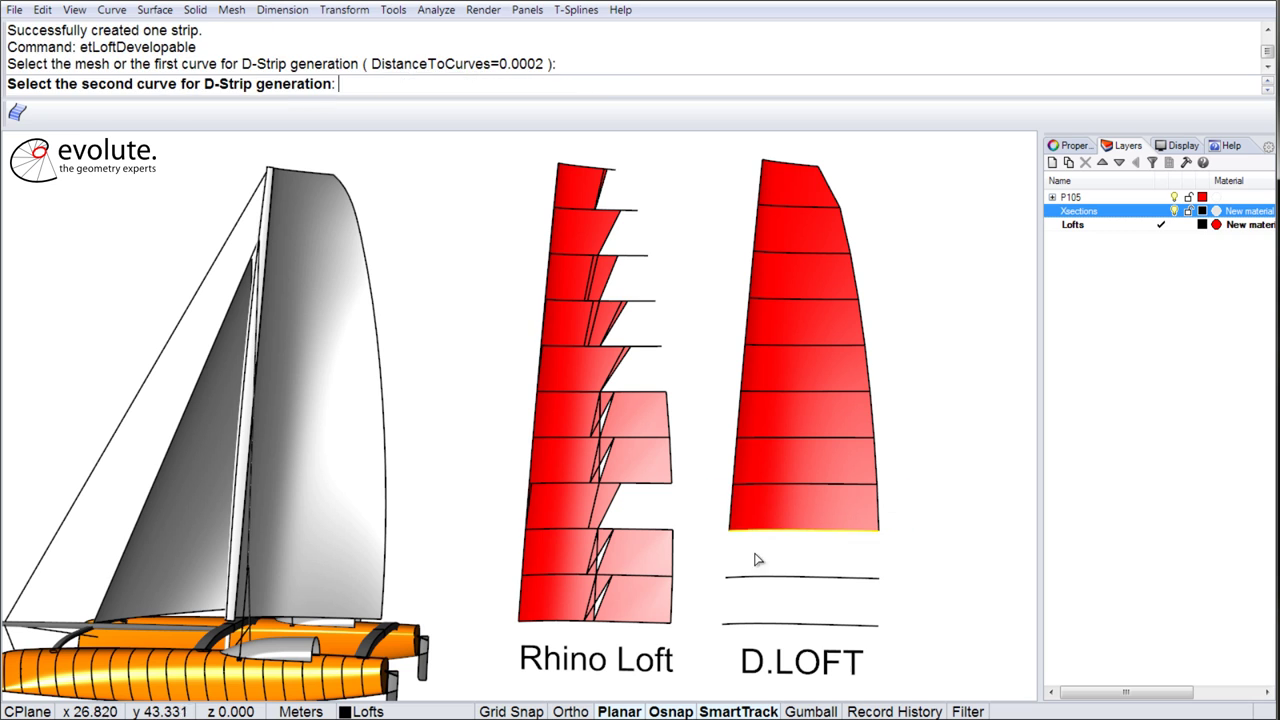
left_click(757, 578)
- Create a D-Strip between the two lowest curves of the D.LOFT set
key("Return")
left_click(757, 578)
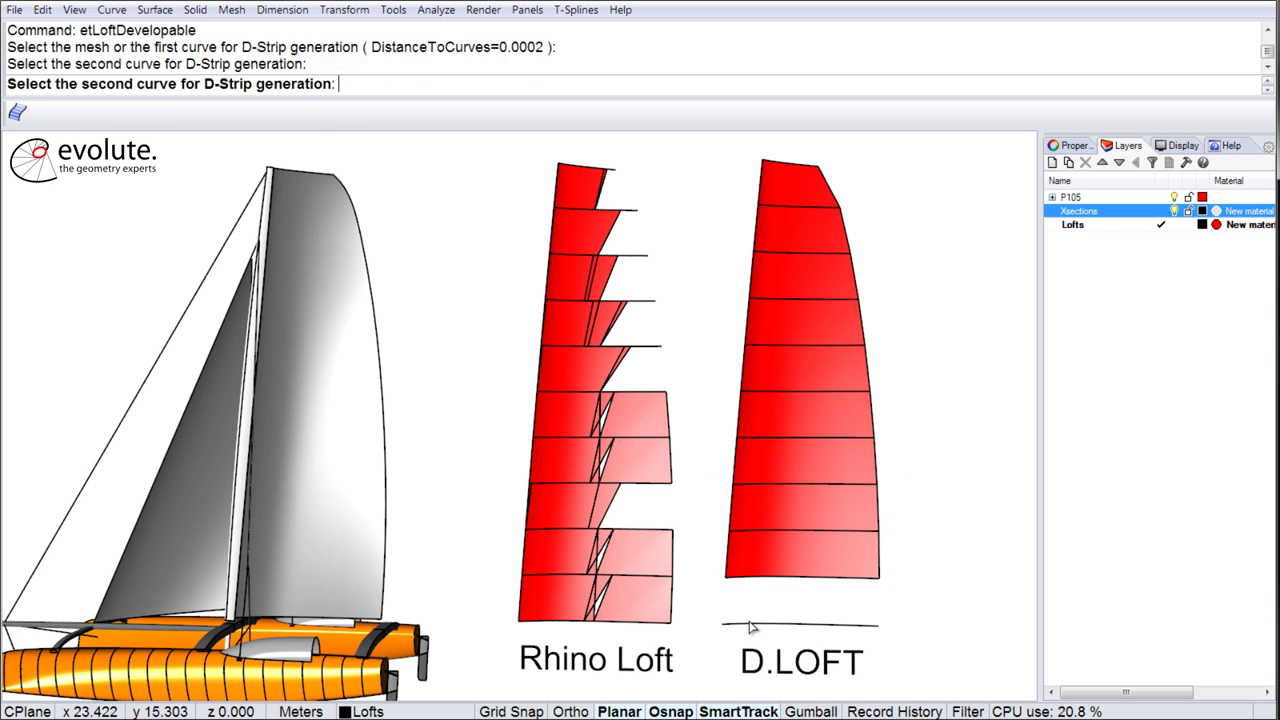
left_click(772, 624)
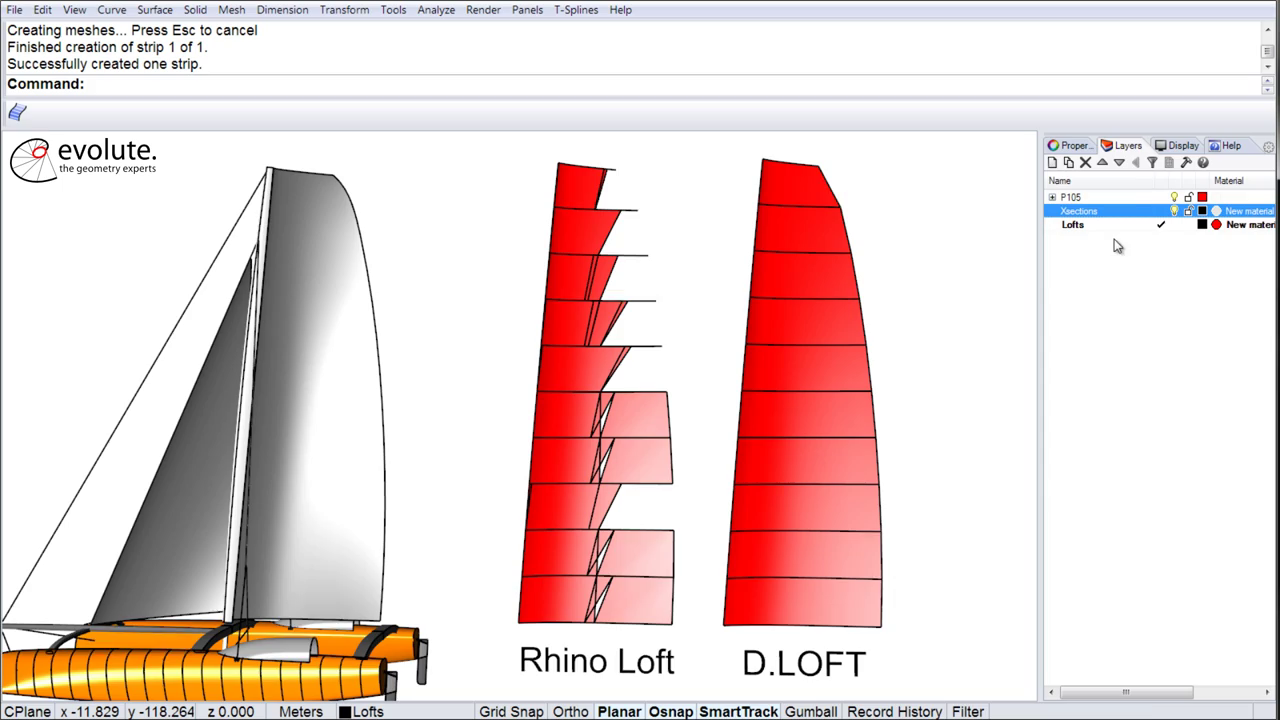
- Show surface isocurves in the Rendered display and examine the rulings of the D.LOFT sail, highlighting its sixth strip from the top
left_click(1178, 146)
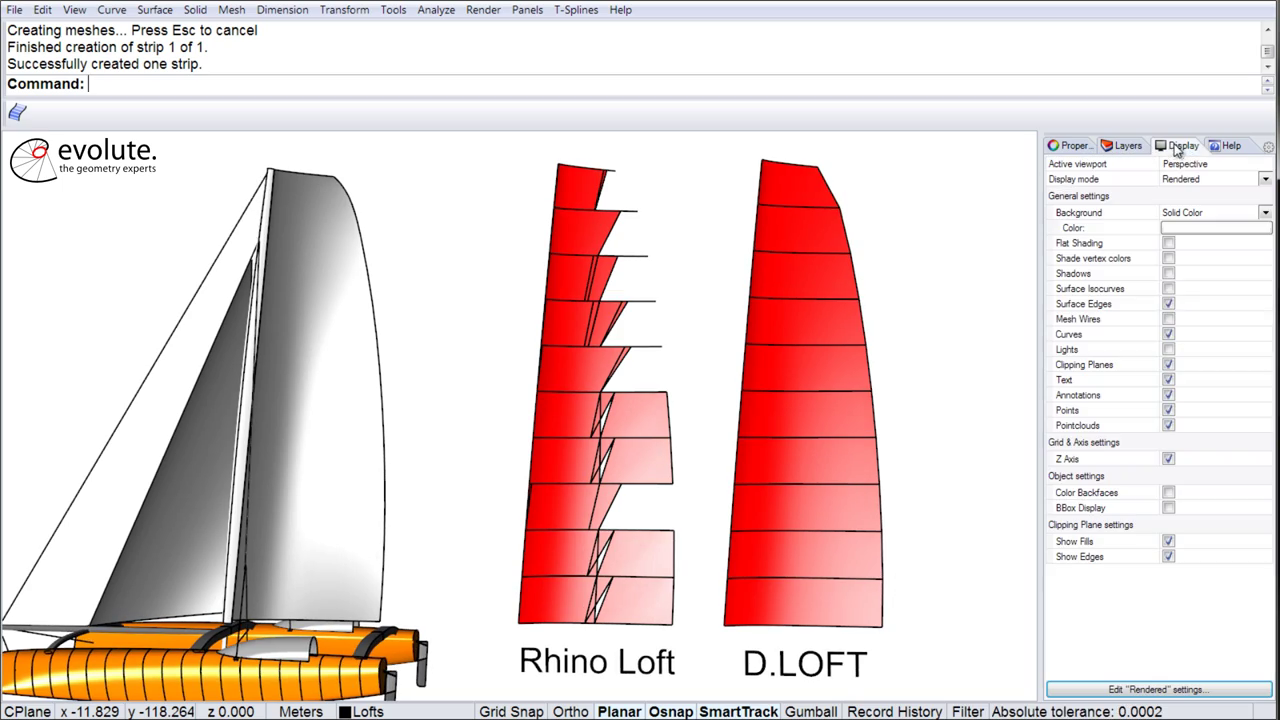
left_click(1169, 291)
right_click_drag(990, 410, 789, 436)
left_click(760, 400)
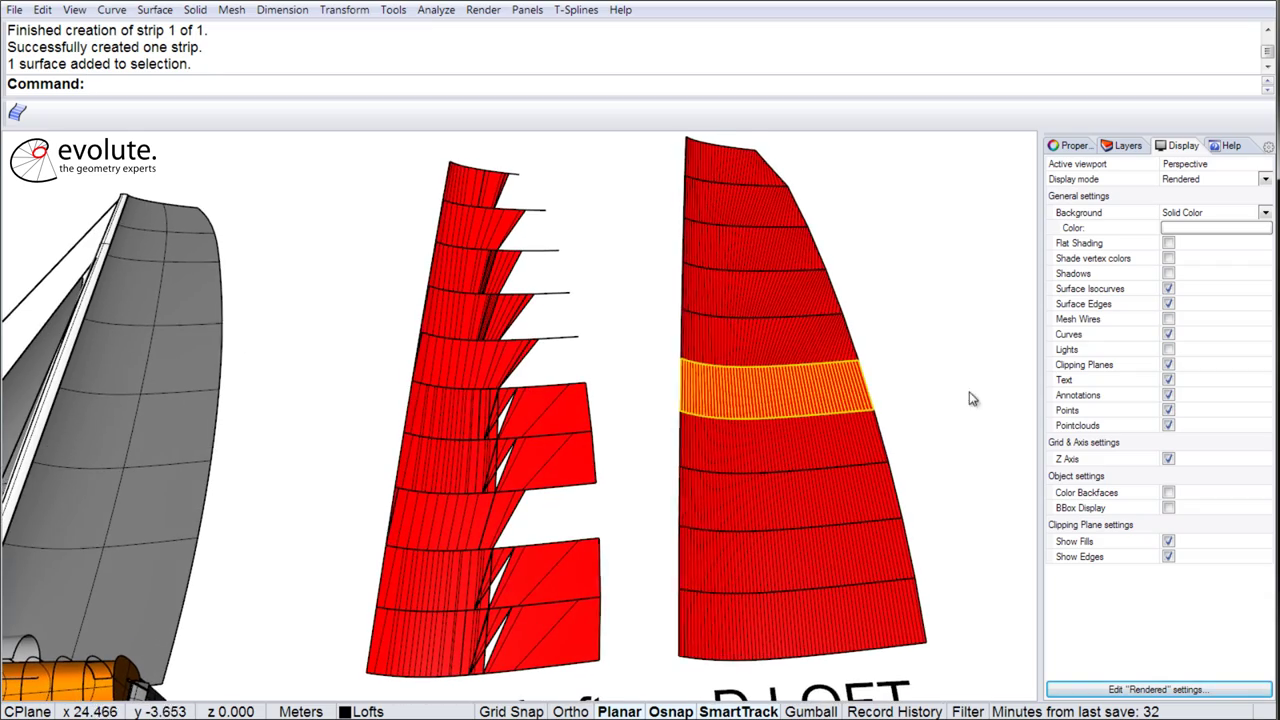
left_click(983, 381)
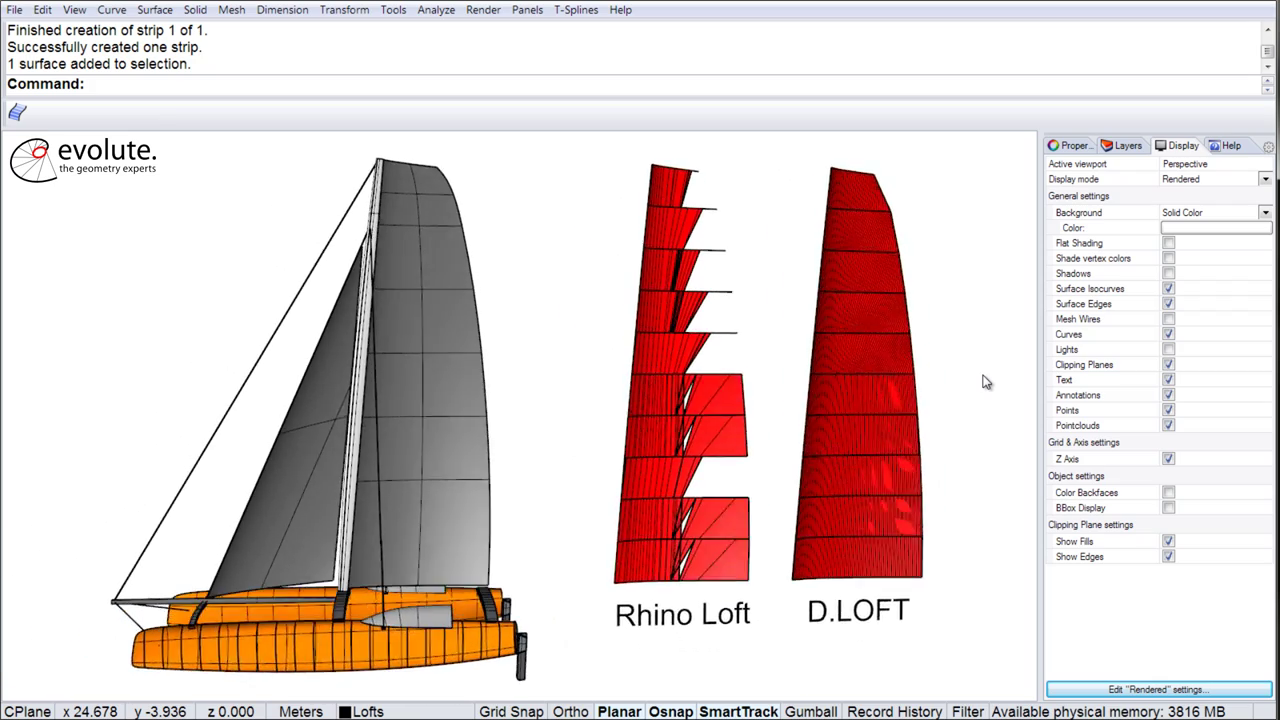
- Unroll the lowest D.LOFT strip with UnrollSrf and move the labelled flat pattern into the free space ahead of the catamaran's bow
left_click(828, 522)
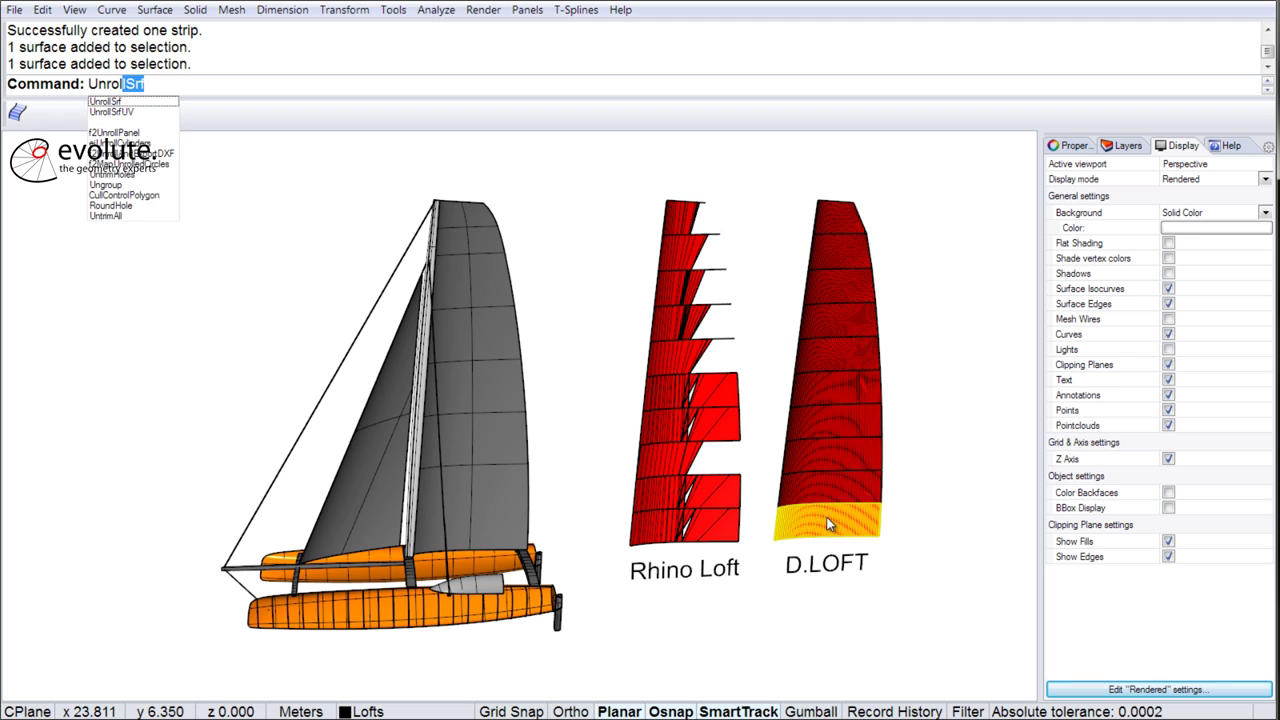
key("Return")
key("Return")
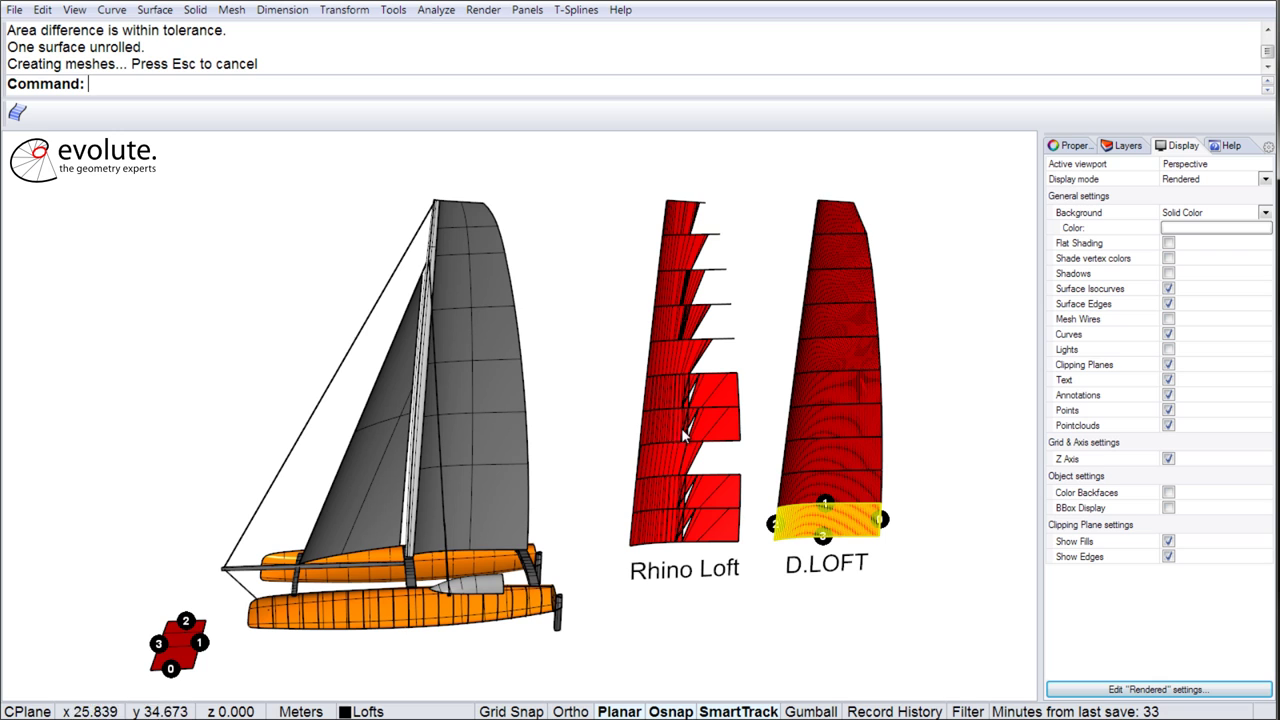
left_click_drag(195, 632, 144, 574)
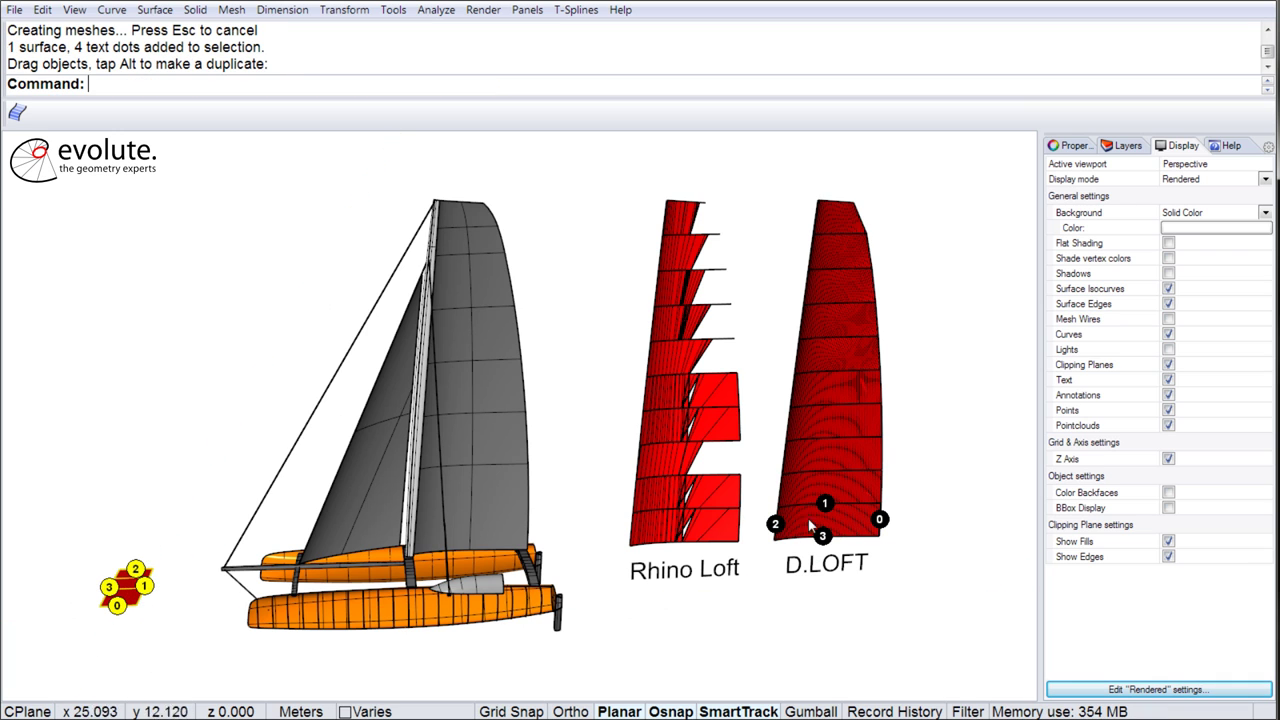
- Unroll the second-lowest D.LOFT strip and place its labelled flat pattern beside the first one, on the side nearer the catamaran
left_click(804, 484)
right_click(779, 587)
right_click(773, 603)
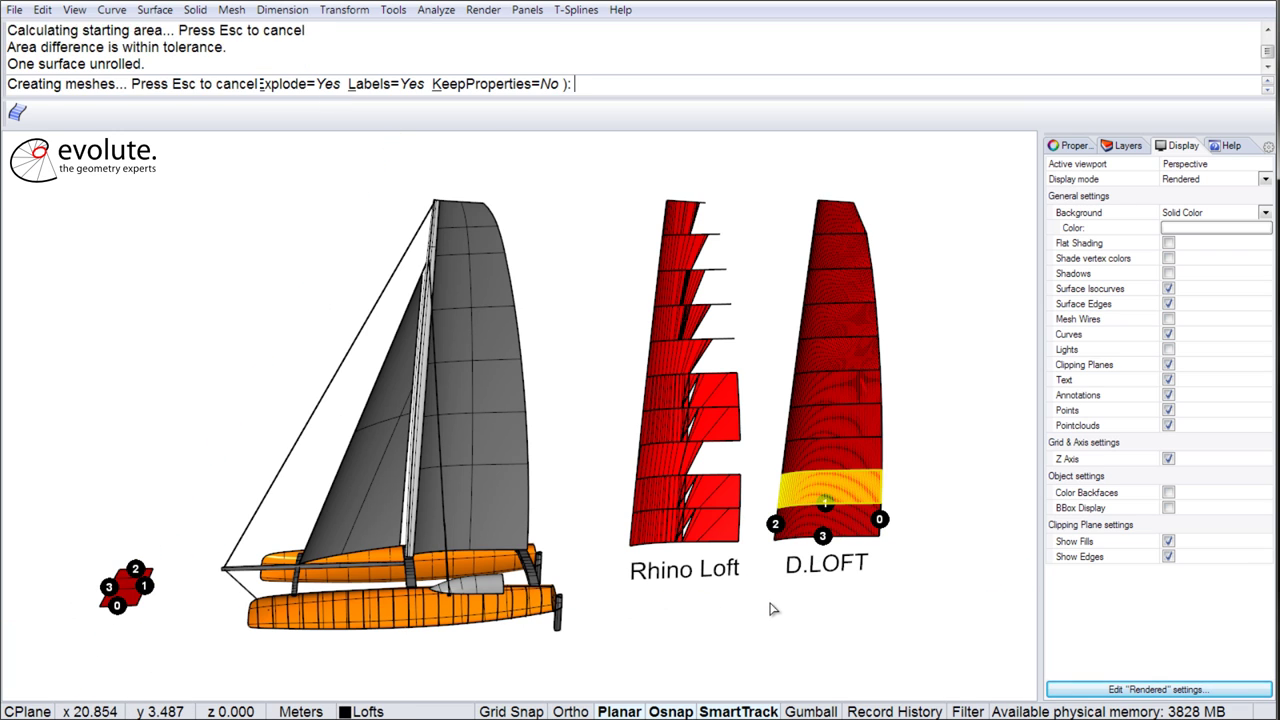
left_click_drag(187, 641, 187, 576)
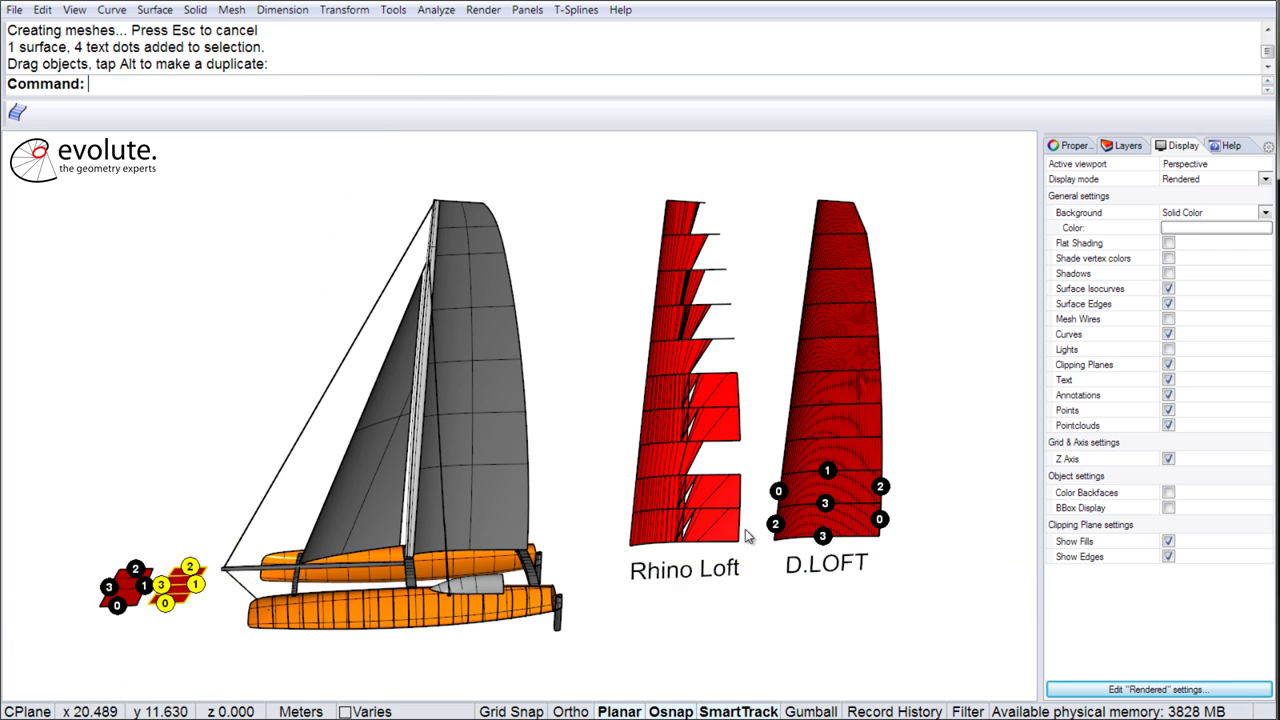
- Unroll the third-lowest D.LOFT strip and place its flat pattern at the outer end of the row of unrolled panels
left_click(818, 459)
right_click(780, 565)
right_click(737, 605)
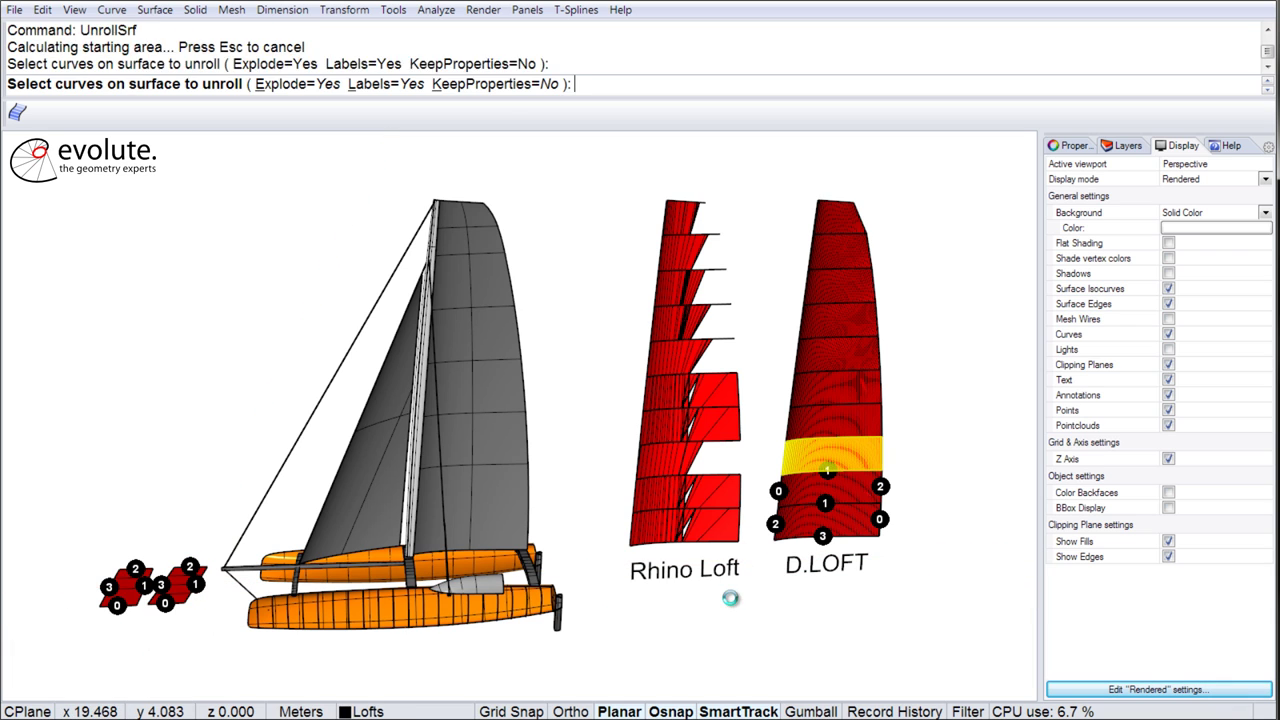
left_click_drag(184, 642, 82, 588)
- Examine the three unrolled panels from above and edge-on, and compare the D.LOFT sail with the Rhino Loft panels
right_click_drag(200, 633, 243, 631)
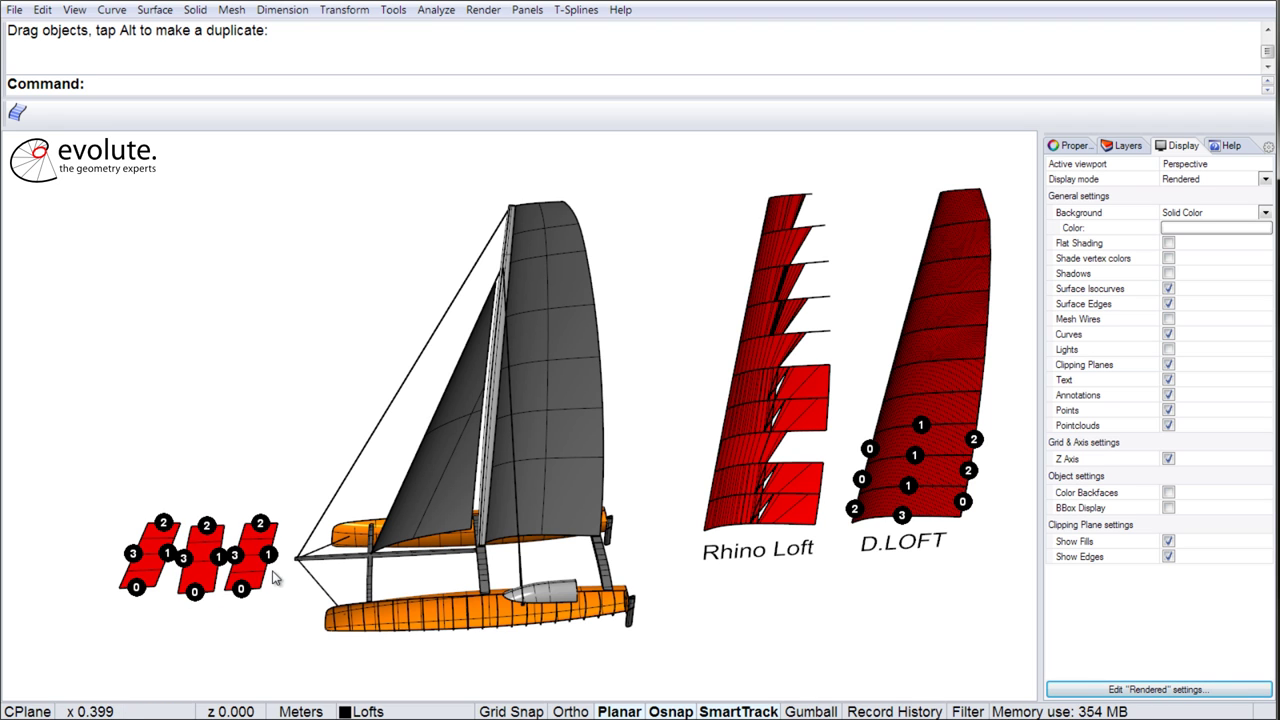
right_click_drag(276, 578, 353, 563)
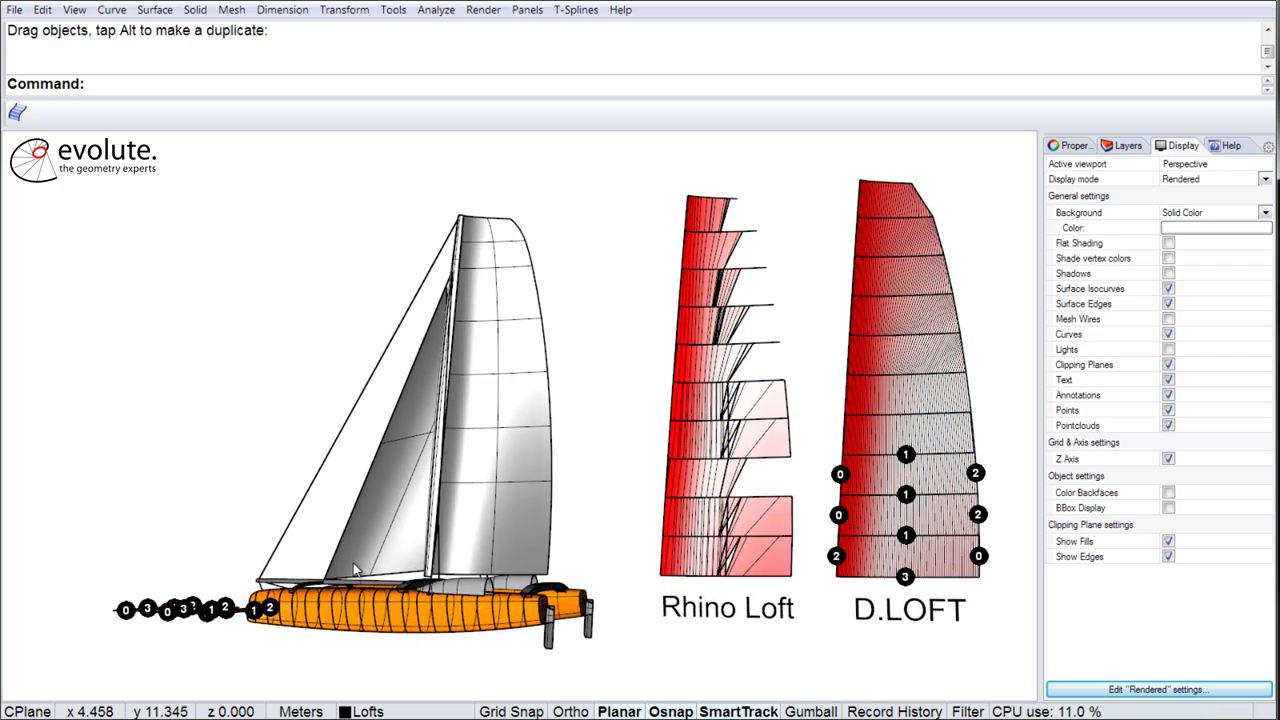
key("Left")
key("Left")
key("Left")
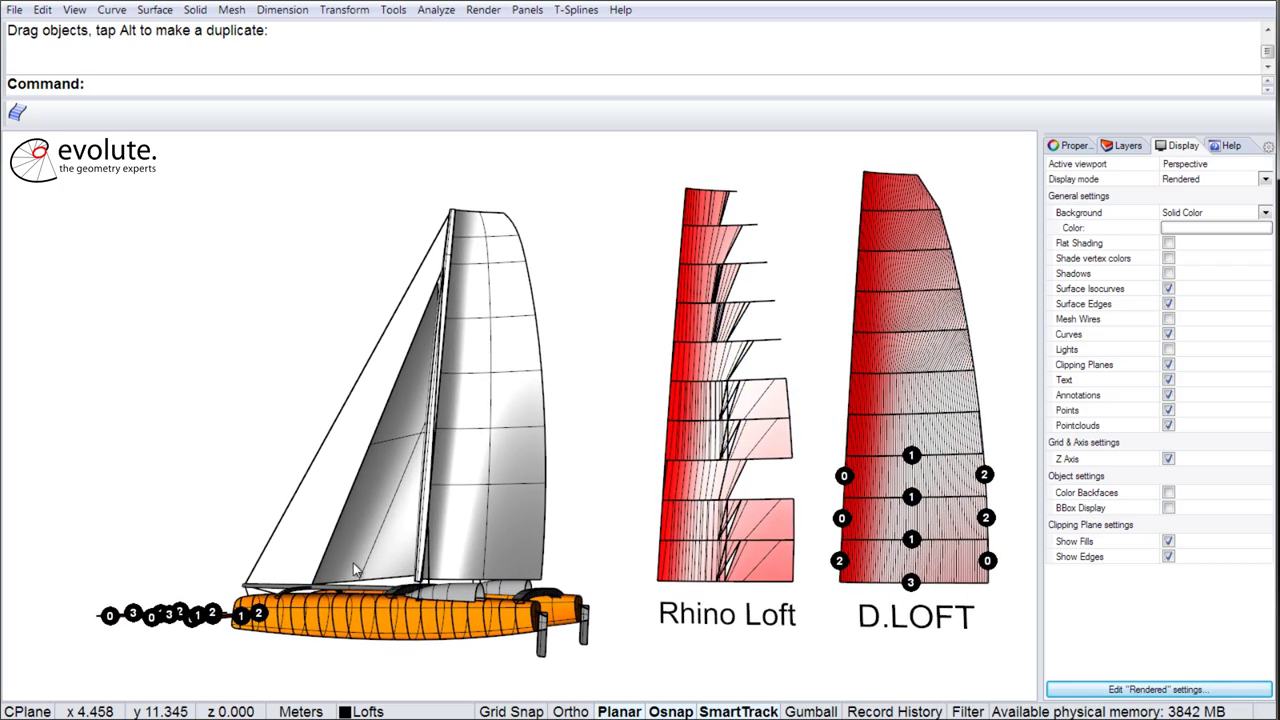
key("Left")
key("Left")
key("Left")
key("Left")
key("Left")
key("Left")
key("Left")
key("Left")
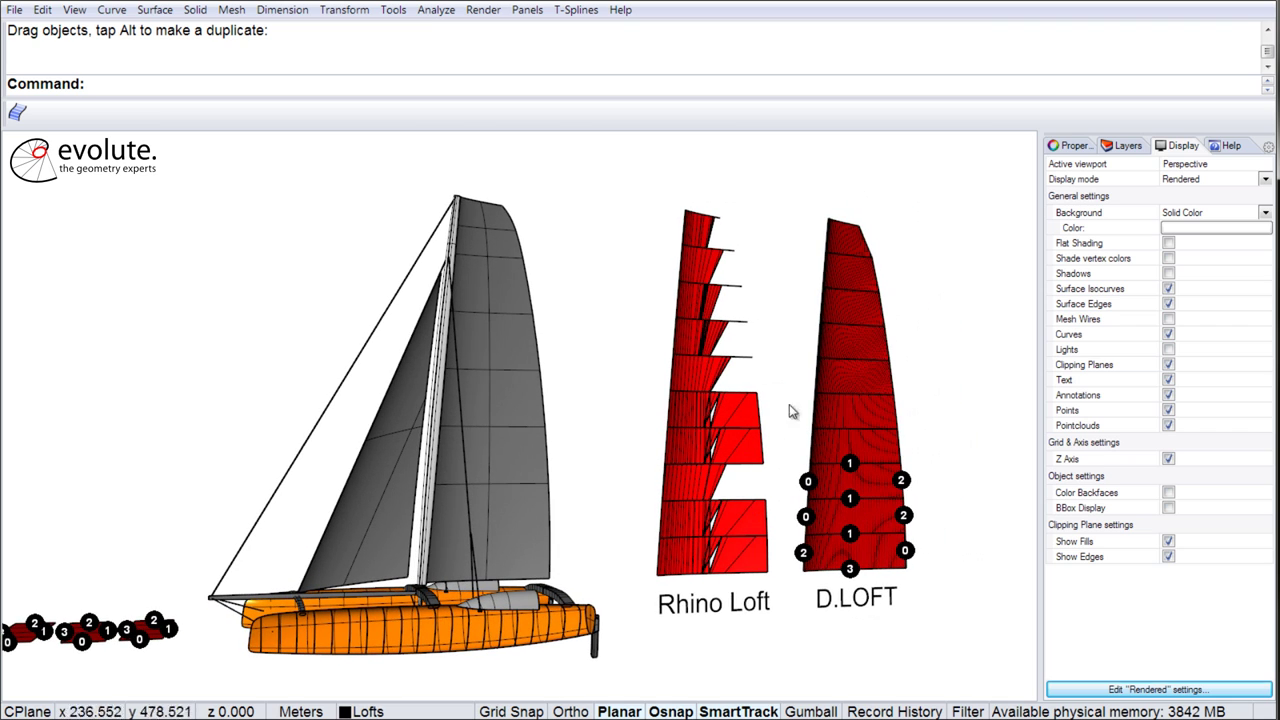
- Turn off surface isocurves and create a Developable Rhino Loft between the fourth and fifth cross-section curves from the near hull's bow
left_click(1169, 289)
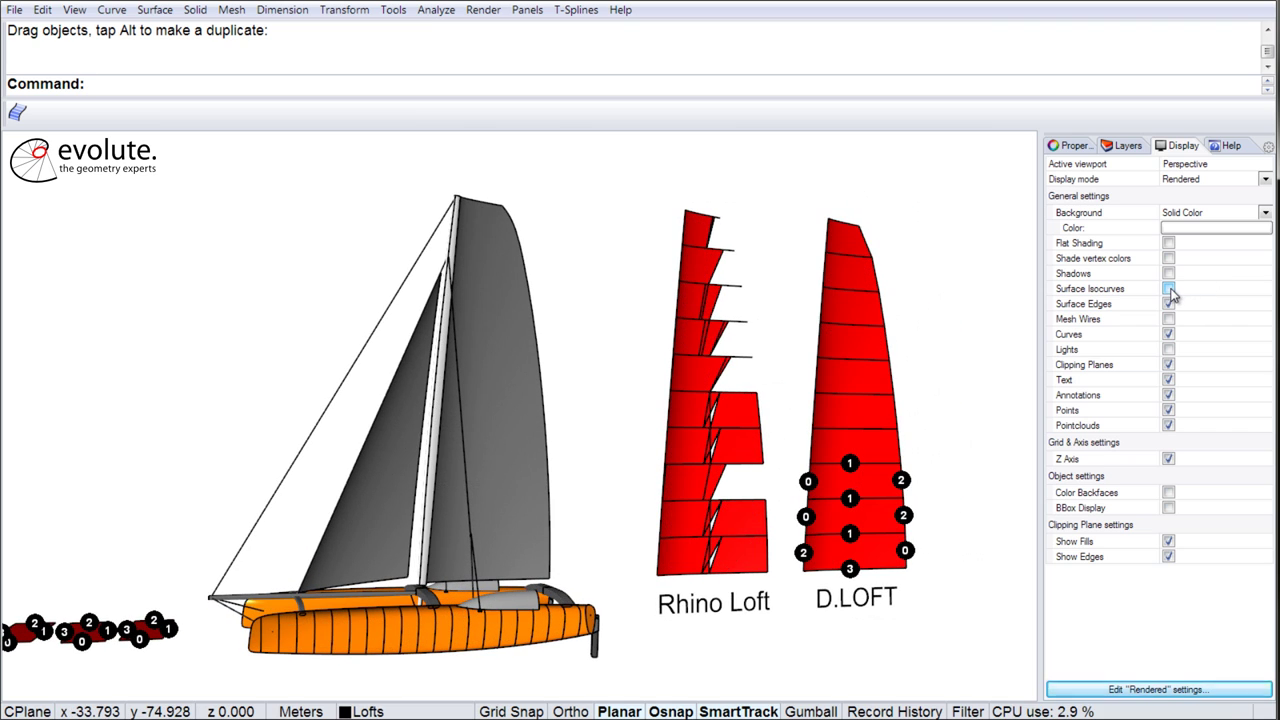
scroll(435, 625, "up", 5)
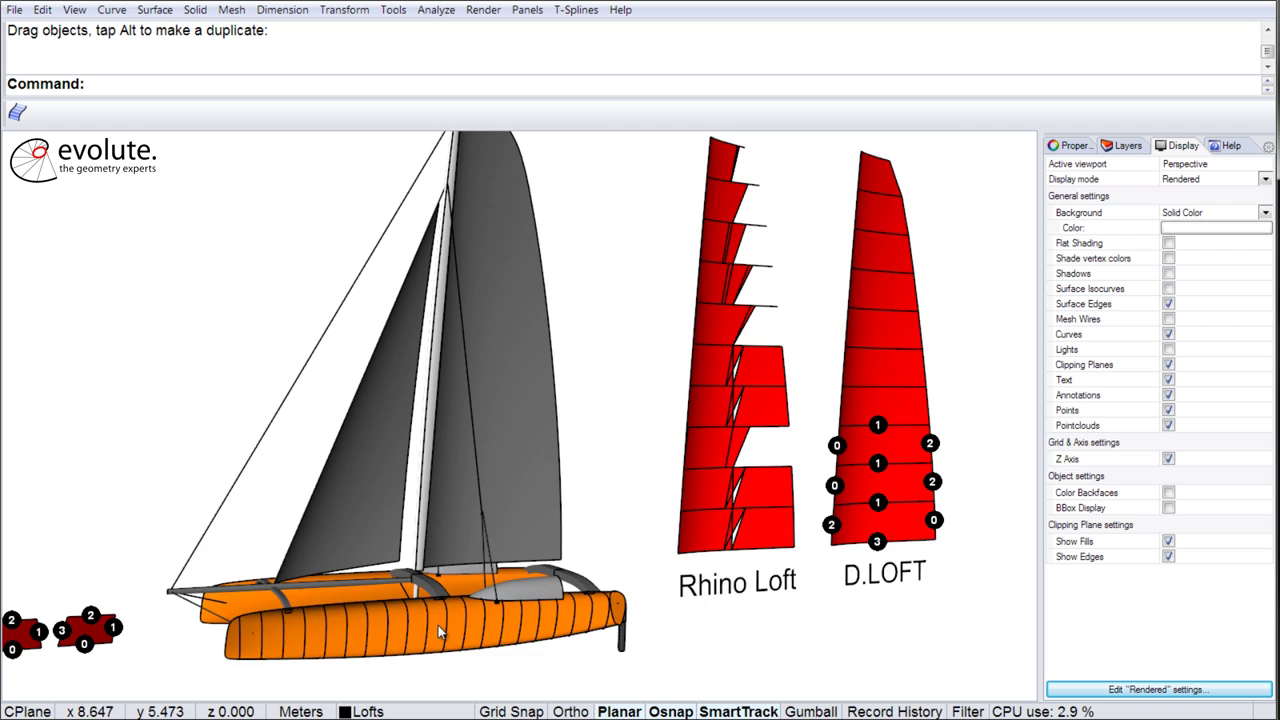
right_click_drag(403, 616, 359, 584)
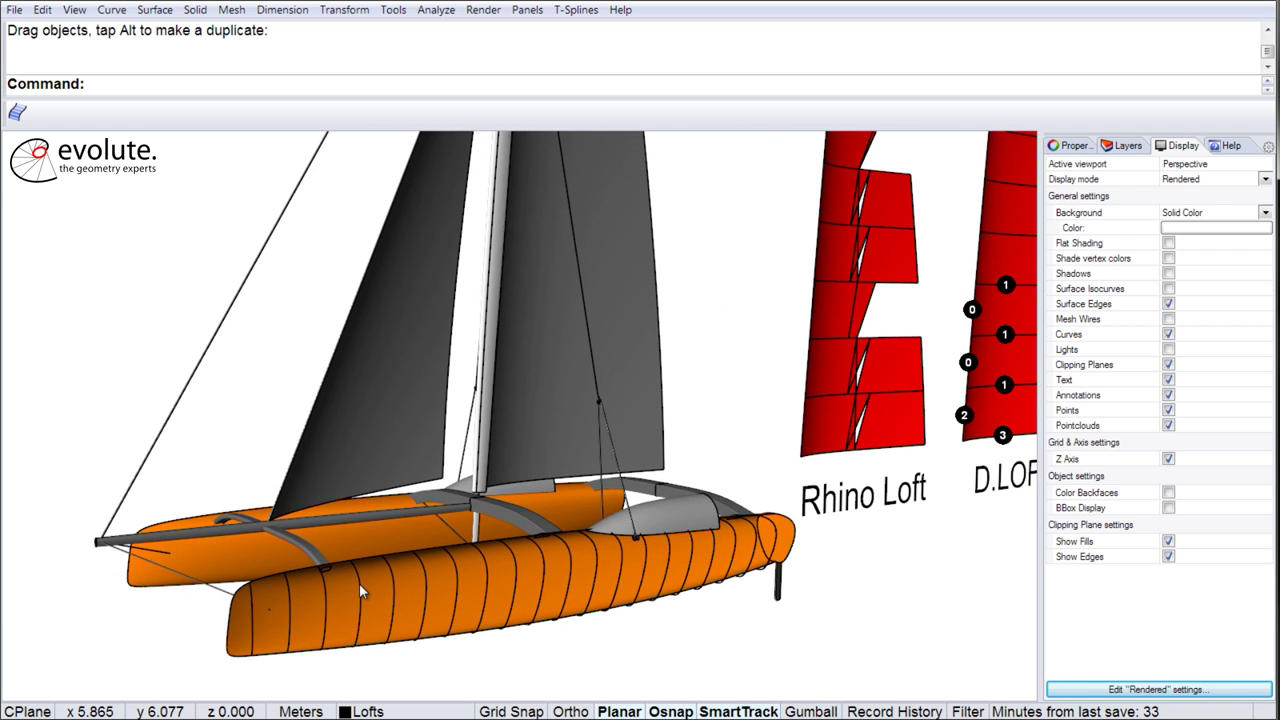
scroll(359, 583, "up", 5)
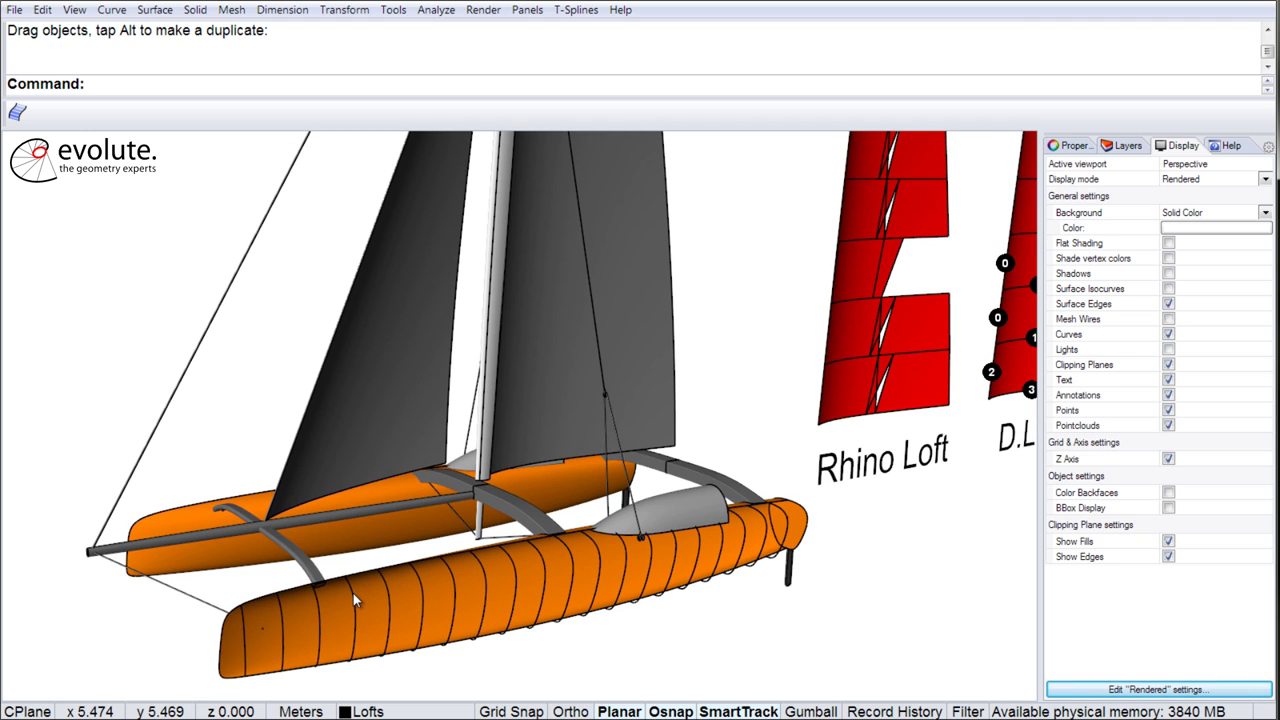
type("Loft")
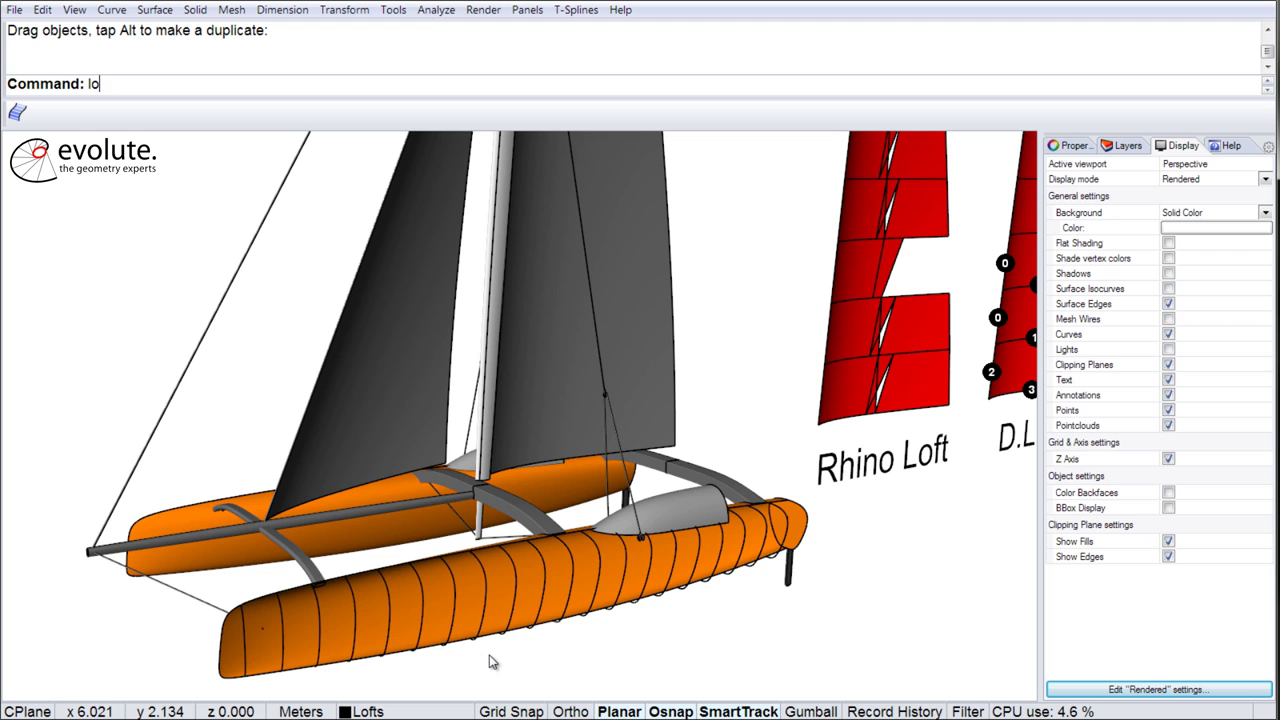
left_click(353, 604)
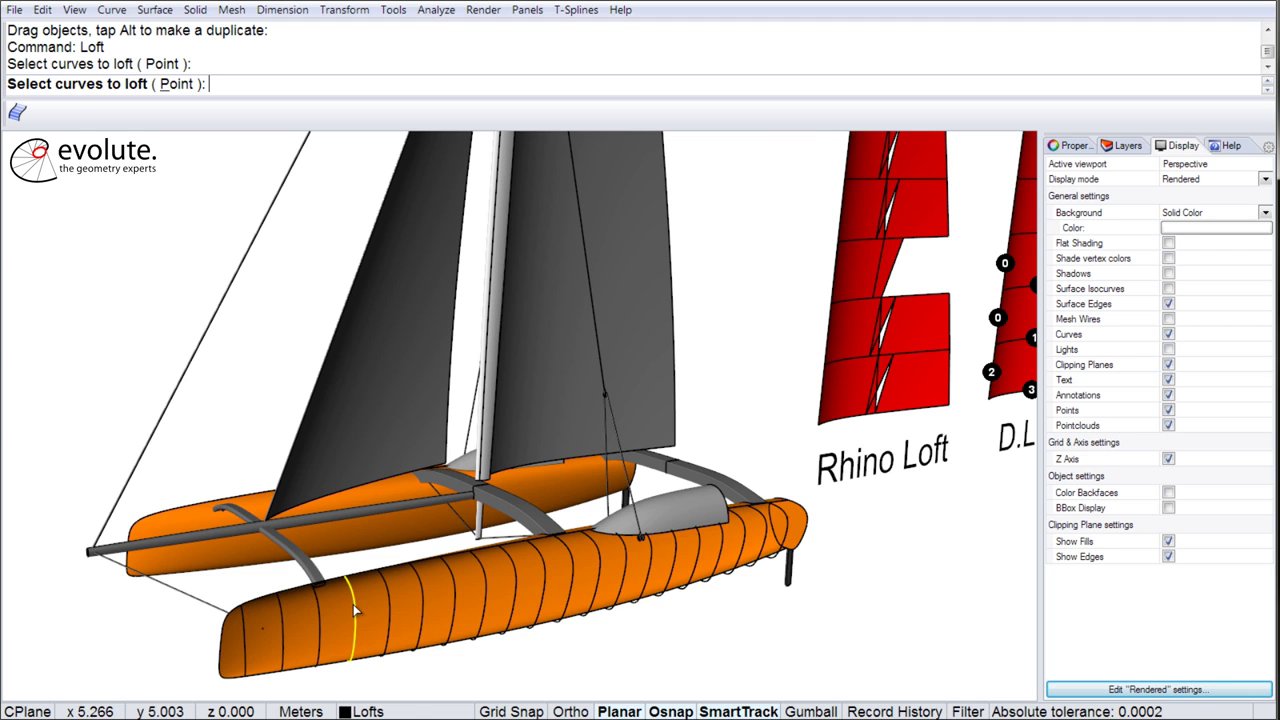
left_click(390, 599)
key("Return")
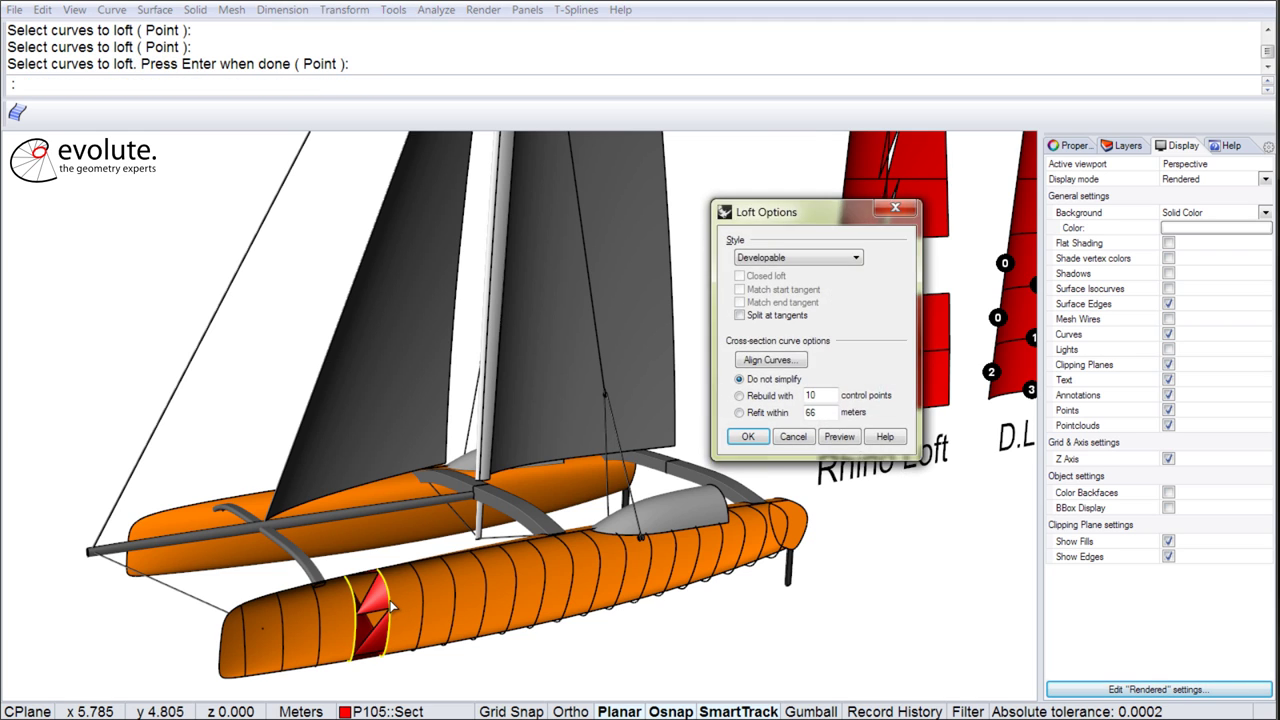
key("Return")
- Create a Developable Rhino Loft between the fifth and sixth cross-section curves from the near hull's bow
key("Return")
left_click(388, 591)
left_click(421, 587)
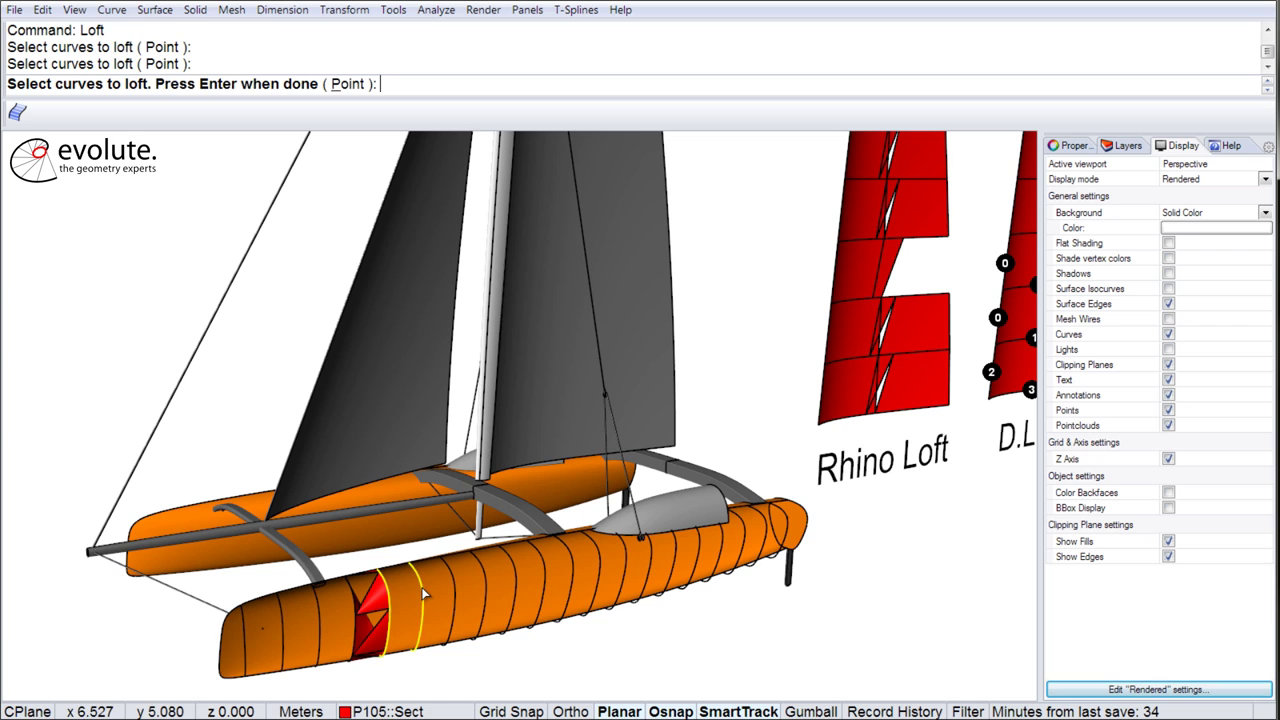
key("Return")
key("Return")
- Create a Developable Rhino Loft between the sixth and seventh cross-section curves from the near hull's bow
left_click(421, 582)
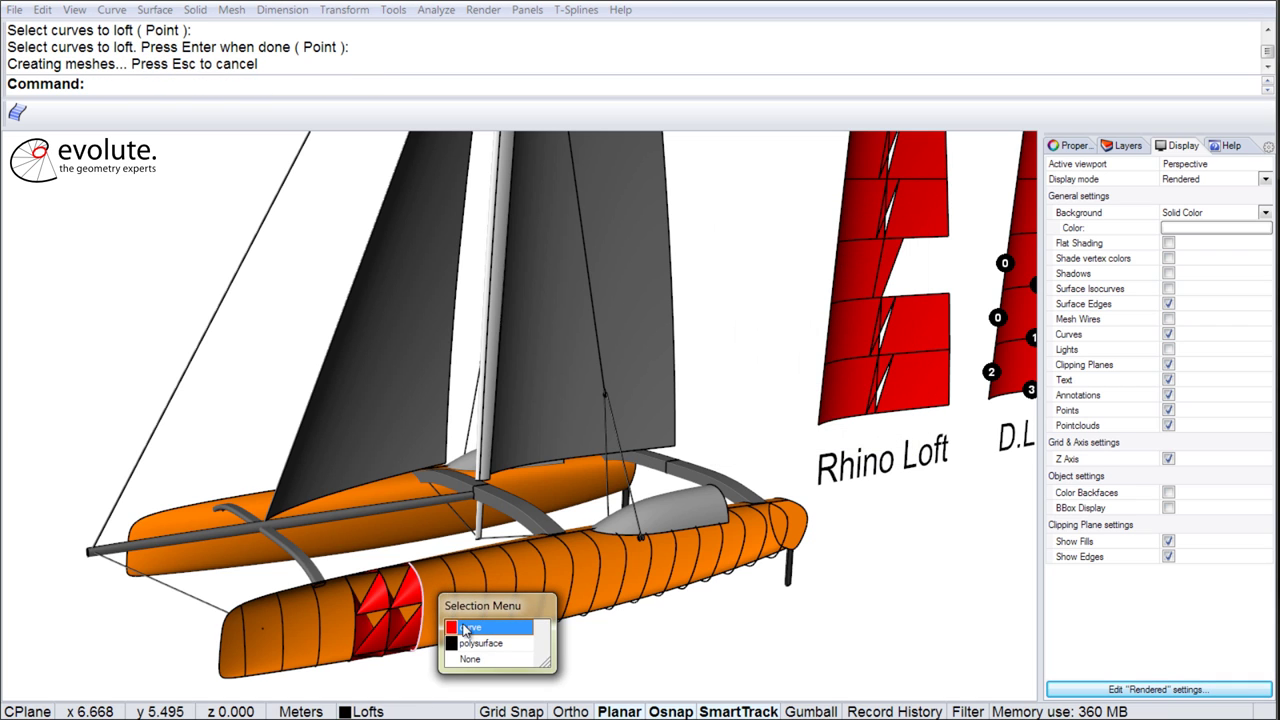
left_click(463, 626)
left_click(449, 572)
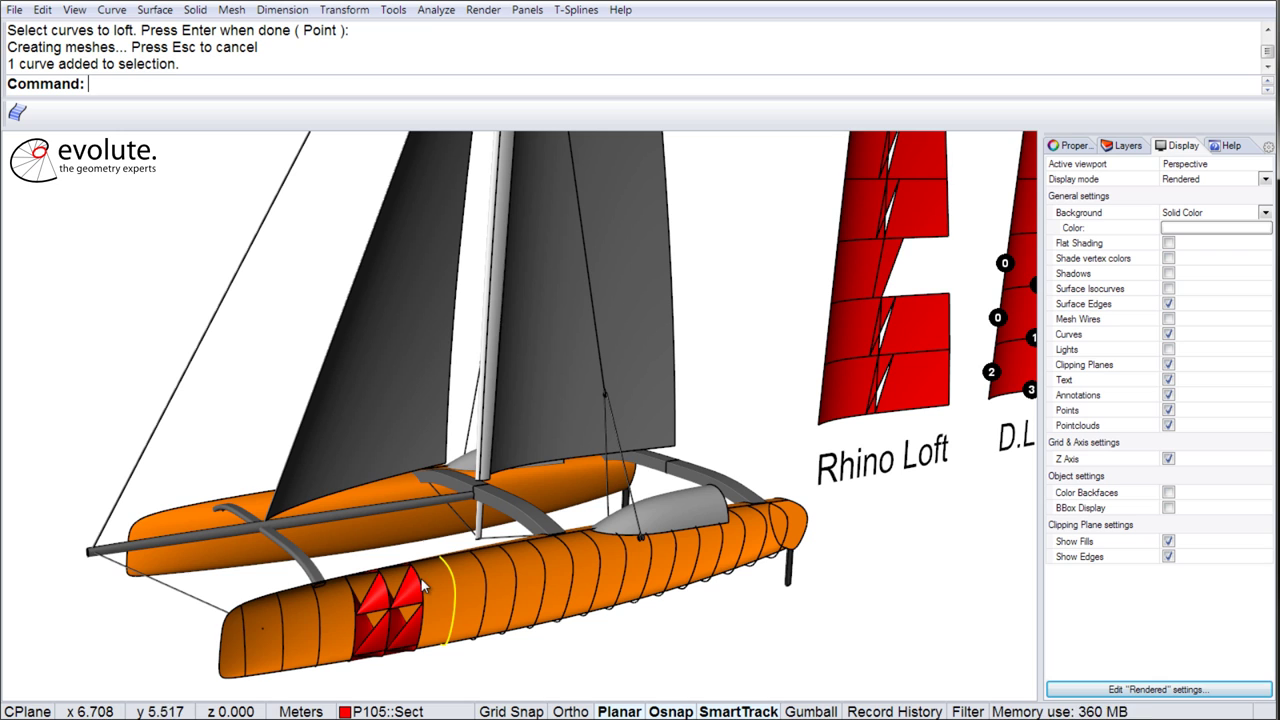
left_click(420, 579, "shift")
left_click(463, 624)
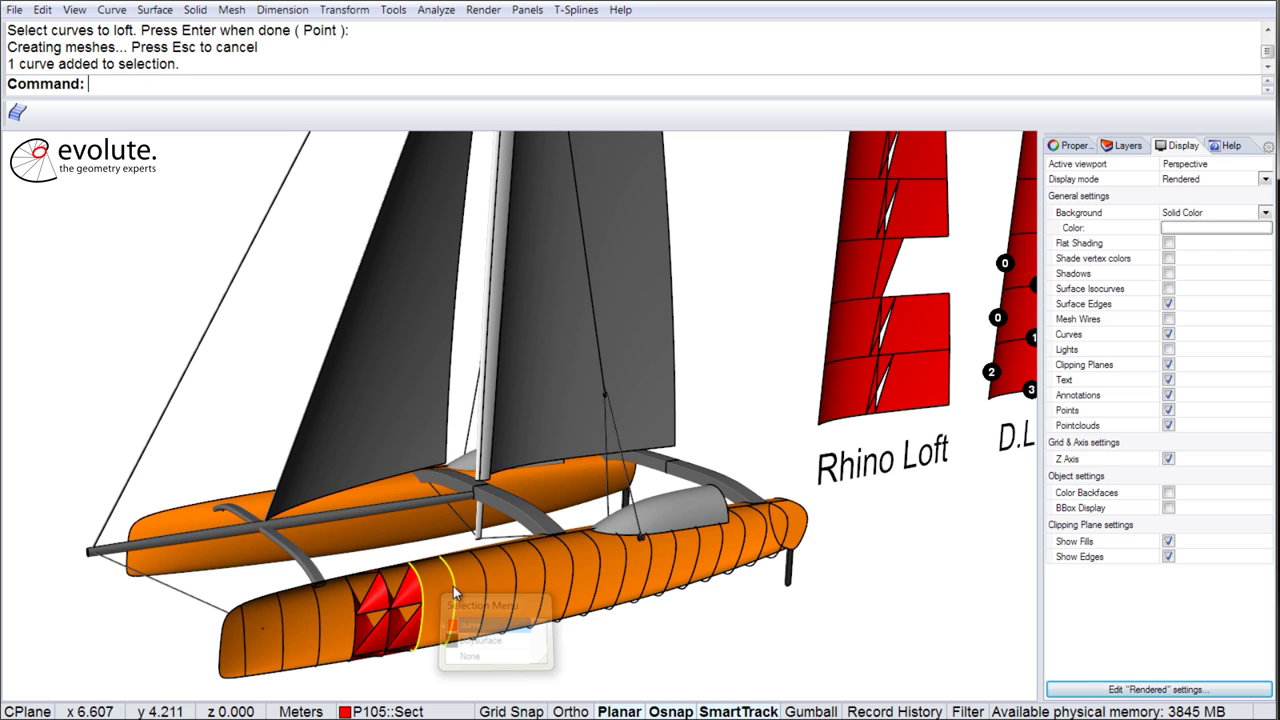
key("Return")
key("Return")
key("Return")
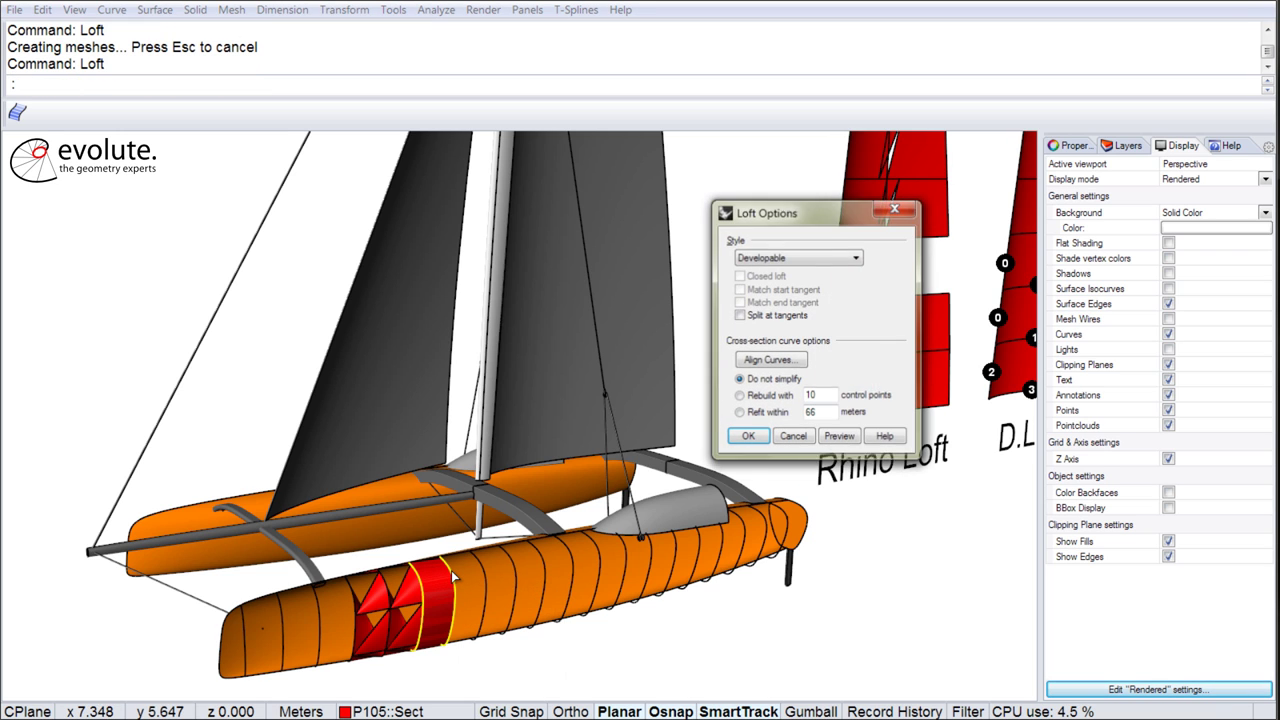
key("Return")
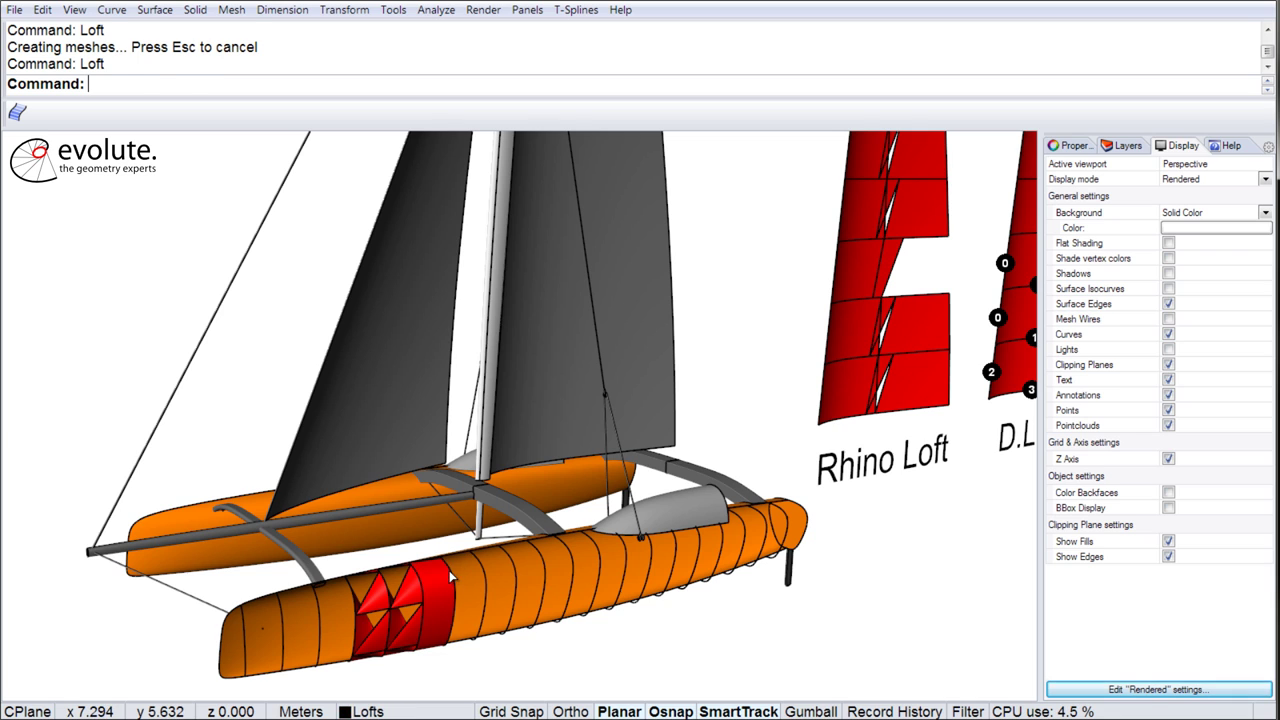
- Create a Developable Rhino Loft between the seventh and eighth cross-section curves from the near hull's bow
key("Return")
left_click(478, 578)
key("Return")
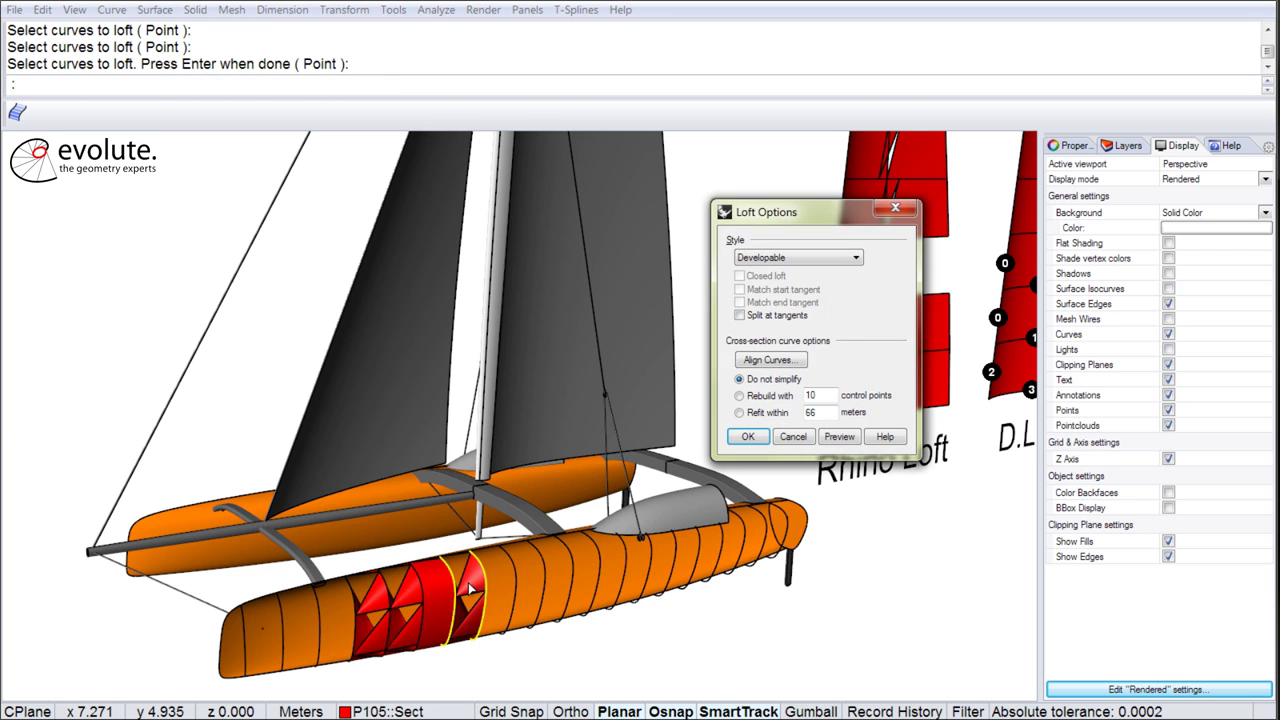
key("Return")
- Select the four Rhino loft polysurfaces on the near hull and move them off the hull into the empty space in front of it
left_click(466, 590)
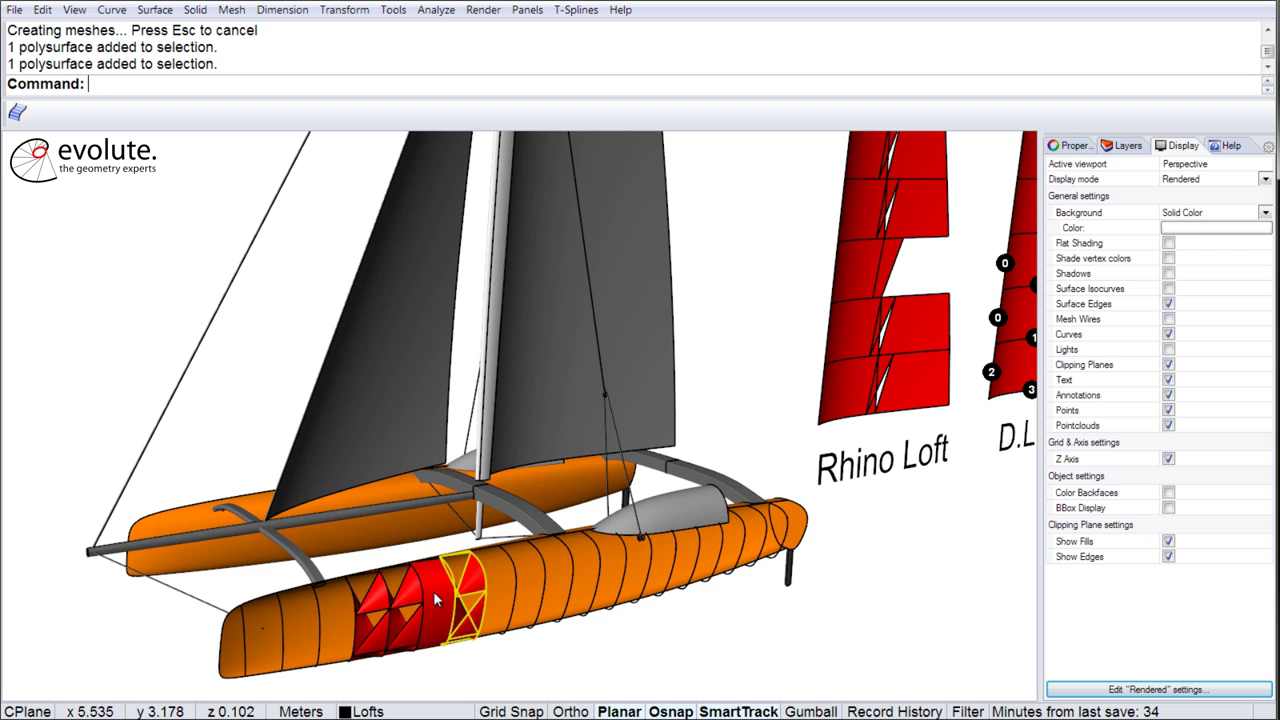
right_click_drag(462, 585, 467, 508)
left_click_drag(457, 481, 587, 586)
- Create two D.LOFT strips on the near hull, between the fourth and fifth and between the fifth and sixth cross-section curves from the bow
scroll(366, 455, "up", 5)
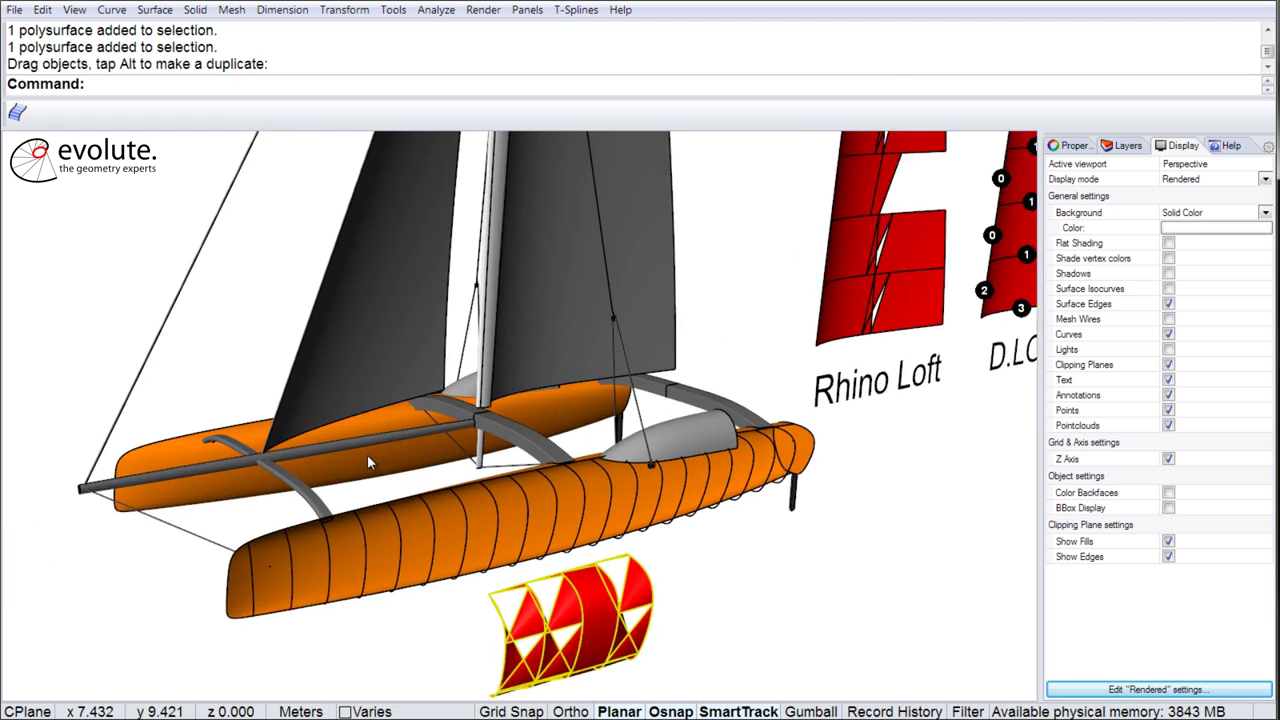
left_click(20, 115)
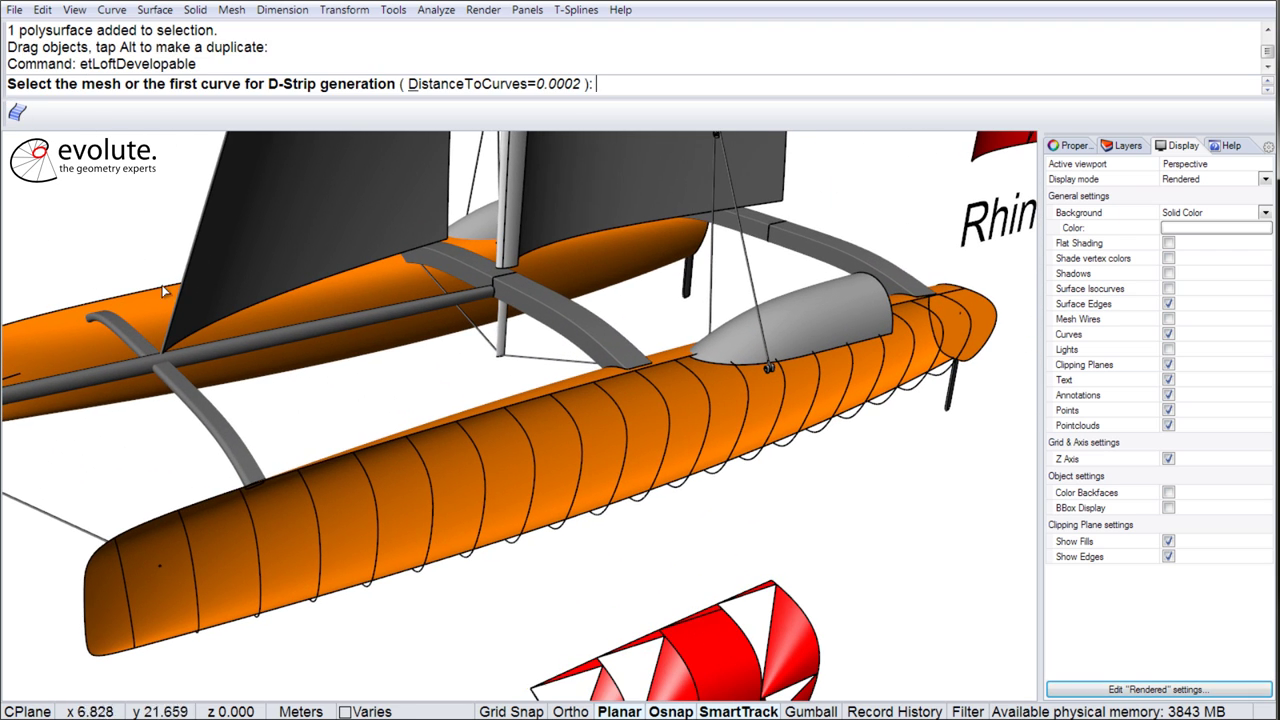
left_click(321, 493)
left_click(370, 485)
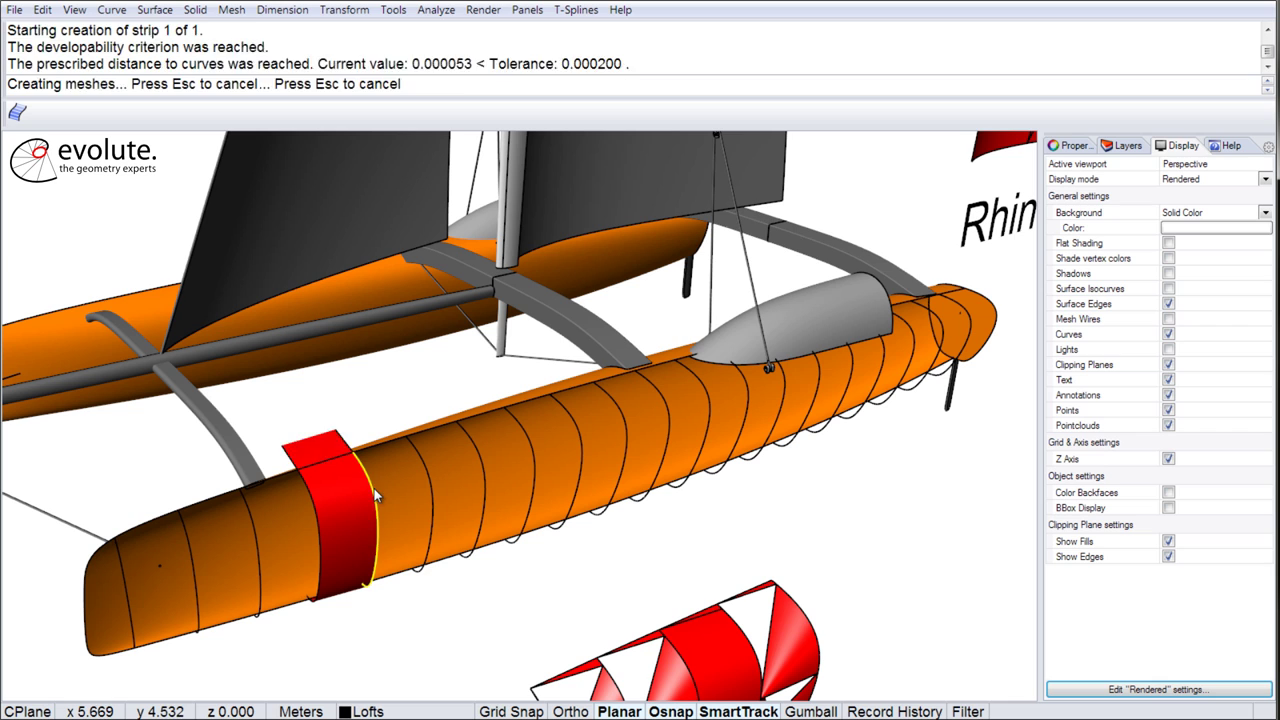
right_click(370, 481)
left_click(370, 481)
left_click(427, 467)
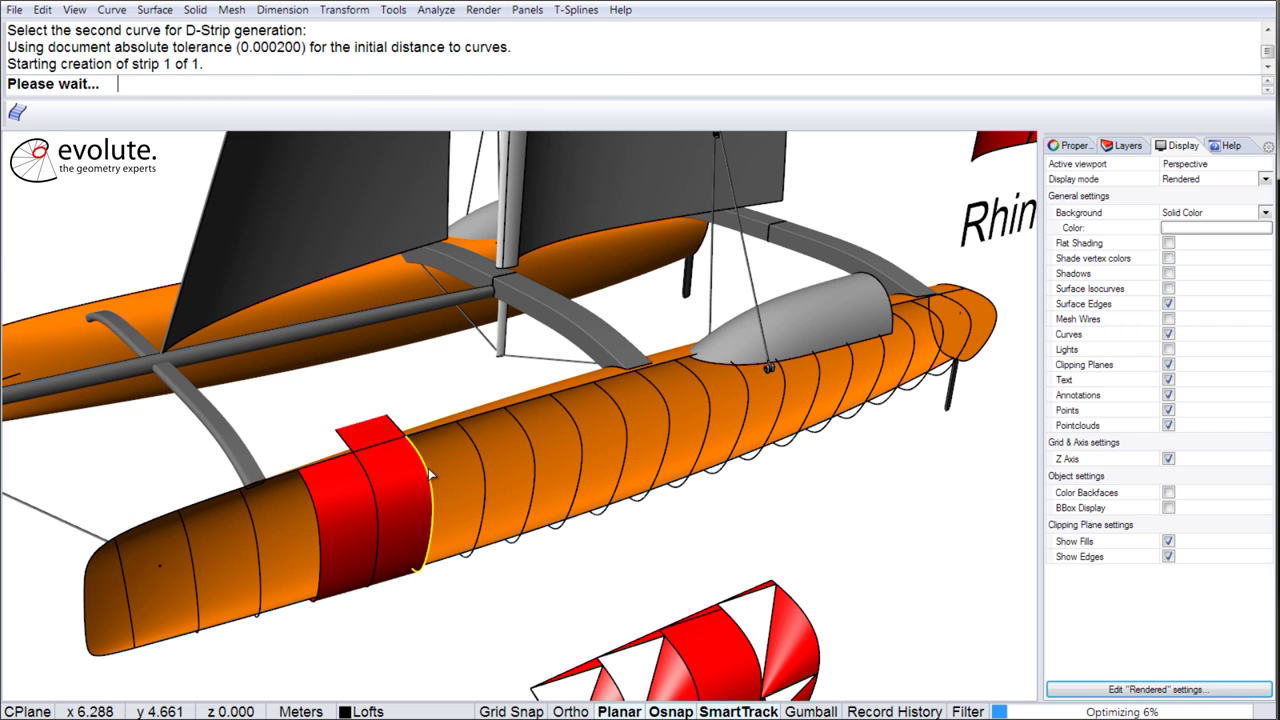
- Create three more adjoining D.LOFT strips on the near hull, spanning consecutive cross-section curves from the sixth to the ninth
right_click(428, 466)
left_click(472, 452)
left_click(477, 449)
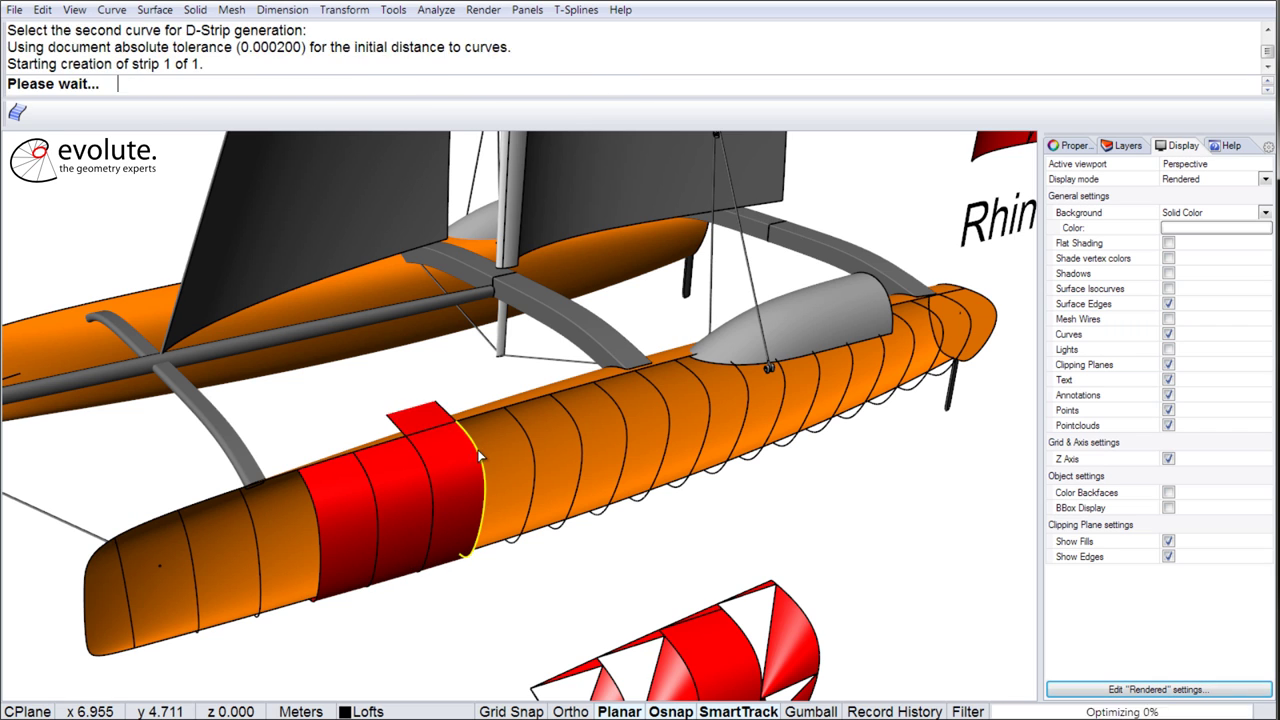
right_click(480, 450)
left_click(481, 451)
left_click(527, 433)
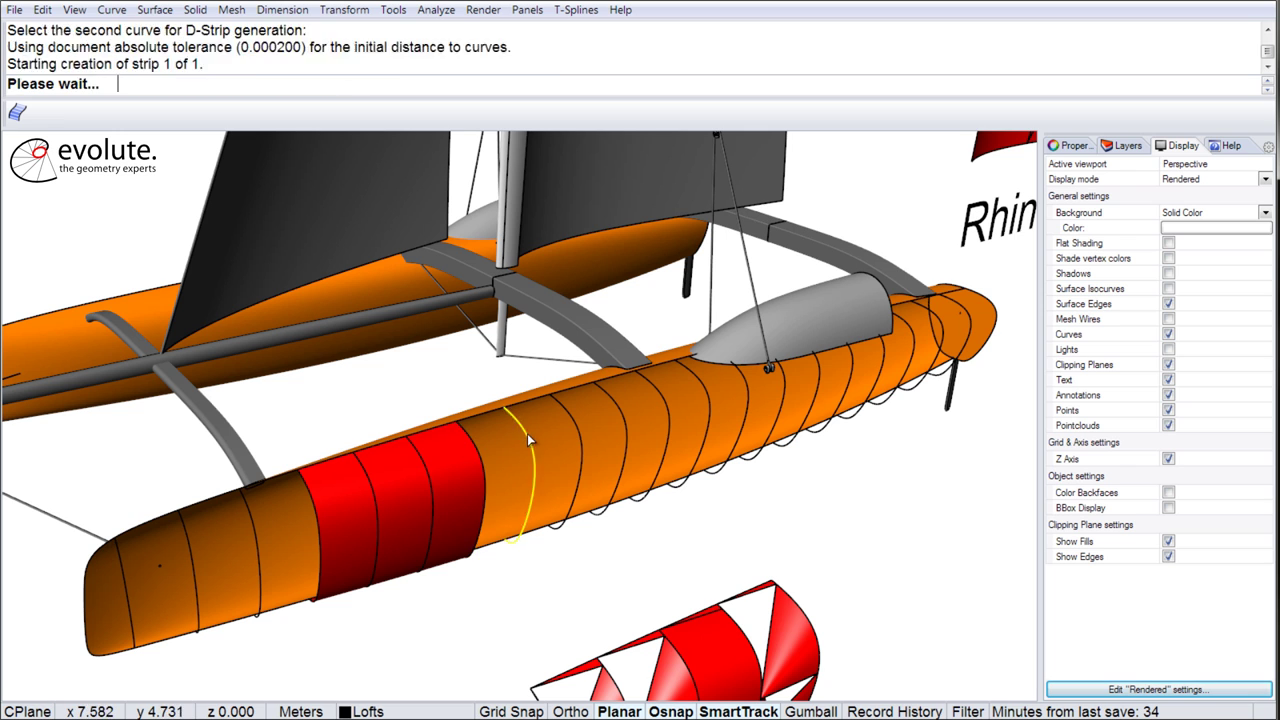
right_click(529, 435)
left_click(530, 435)
left_click(572, 419)
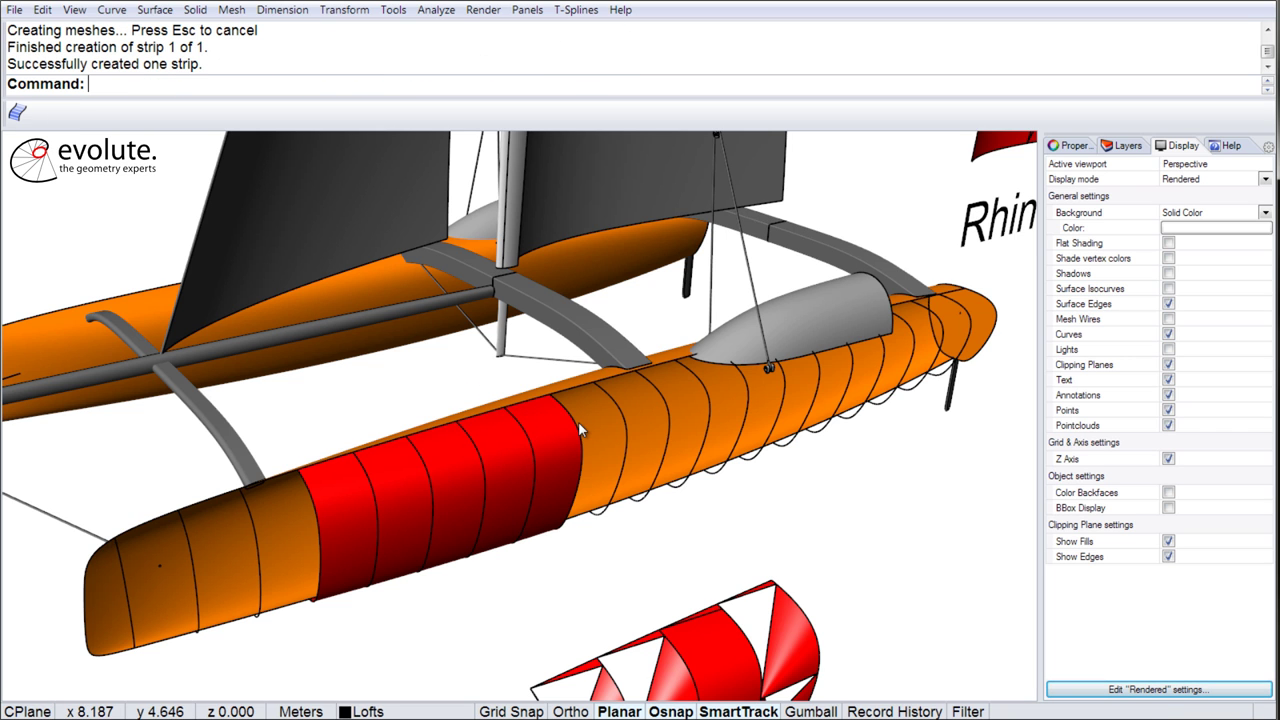
- Unroll the D.LOFT hull strip nearest the bow with UnrollSrf and move its flat pattern toward the unrolled sail panels
scroll(577, 423, "down", 3)
scroll(573, 447, "down", 1)
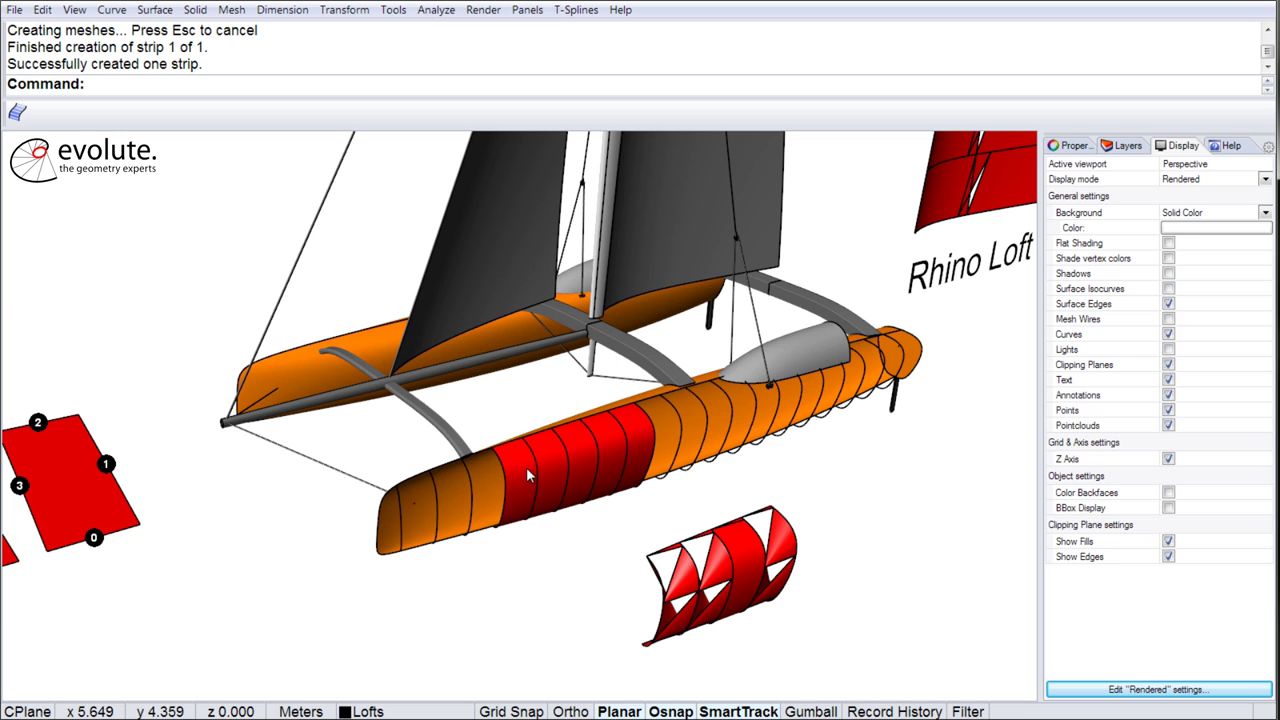
left_click(522, 477)
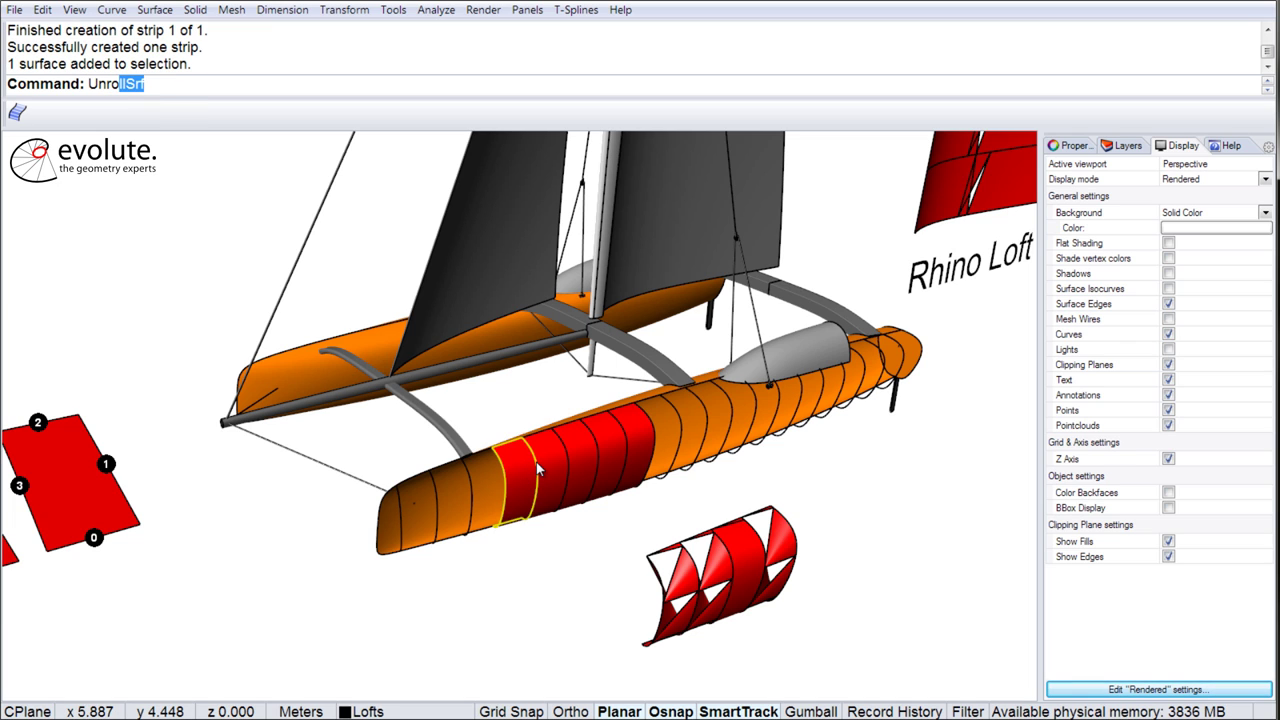
type("Unro")
key("Return")
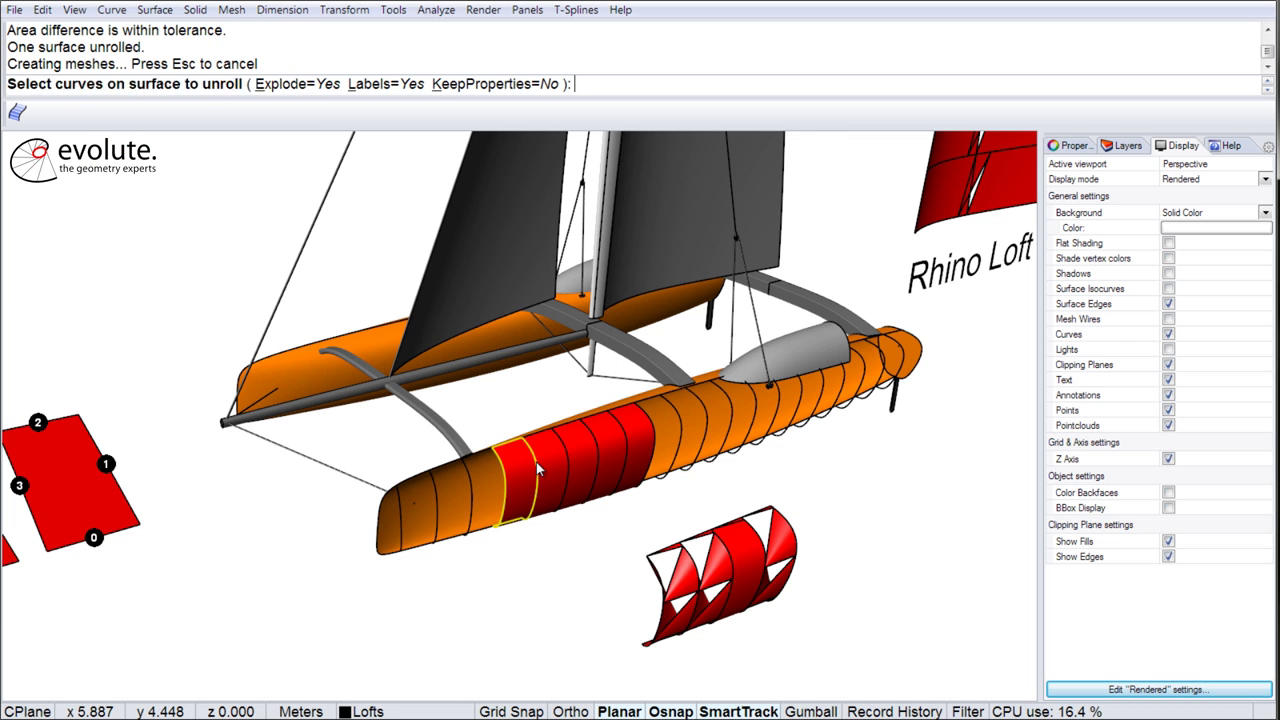
key("Return")
scroll(500, 481, "down", 2)
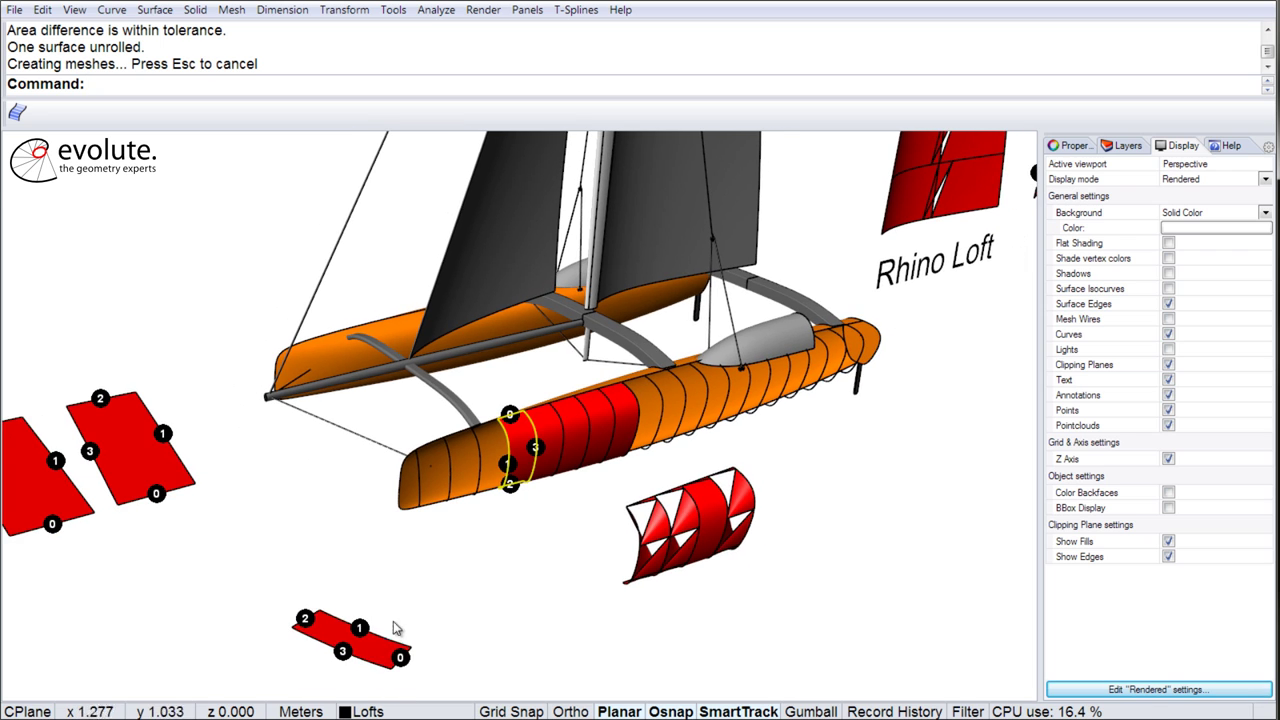
left_click_drag(390, 635, 343, 518)
- Unroll the second D.LOFT hull strip from the bow and place its flat pattern beside the first unrolled hull strip
left_click(547, 455)
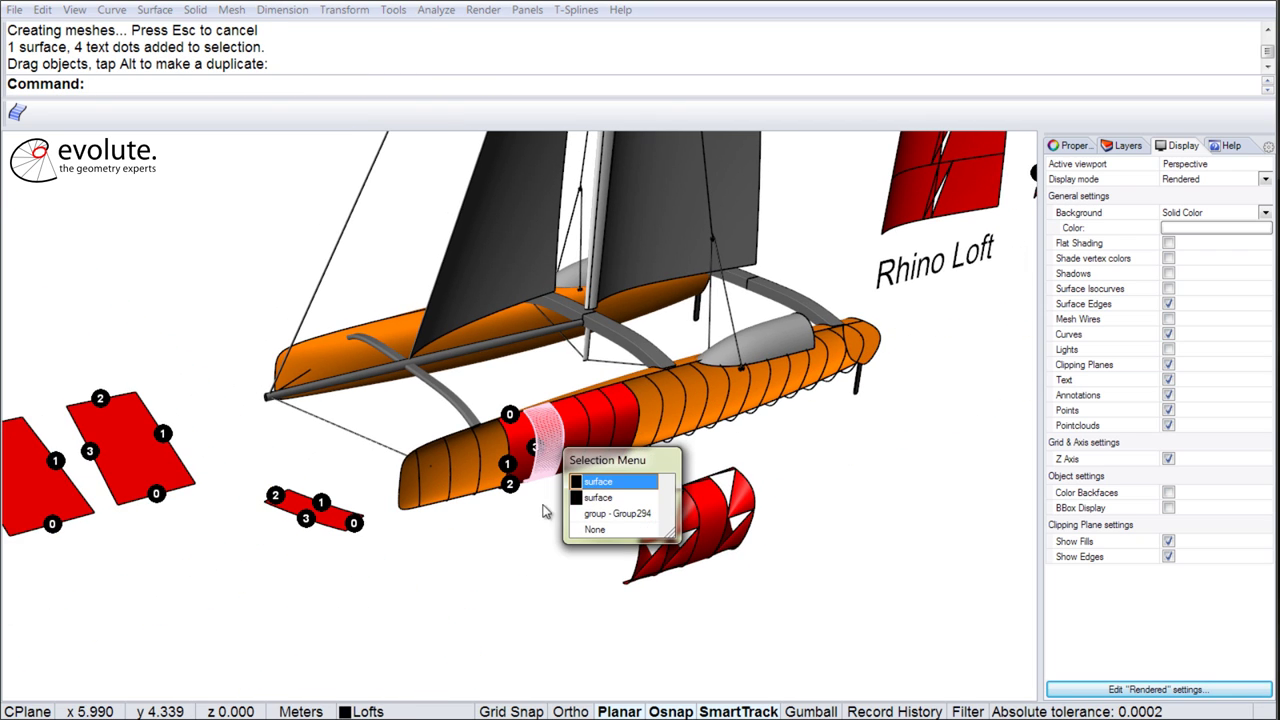
left_click(595, 483)
key("Return")
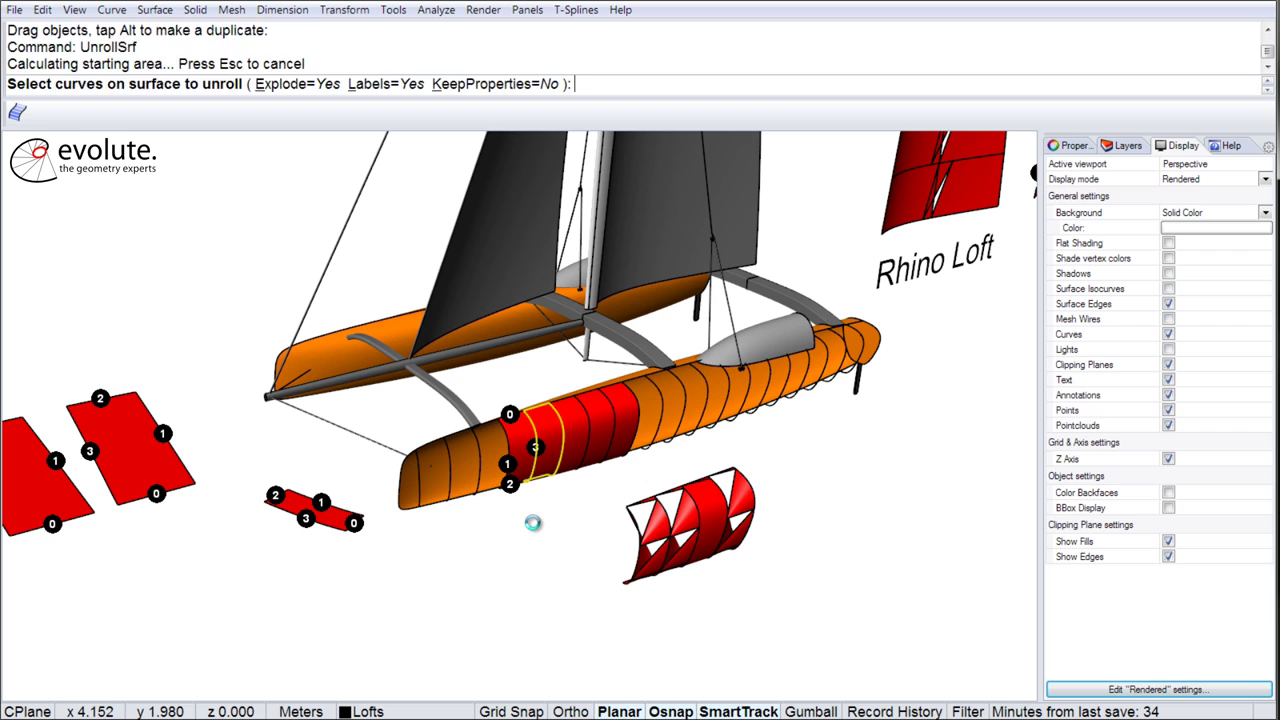
key("Return")
left_click_drag(336, 626, 254, 531)
- Unroll the third D.LOFT hull strip from the bow and place its flat pattern beside the second unrolled hull strip
left_click(580, 432)
key("Return")
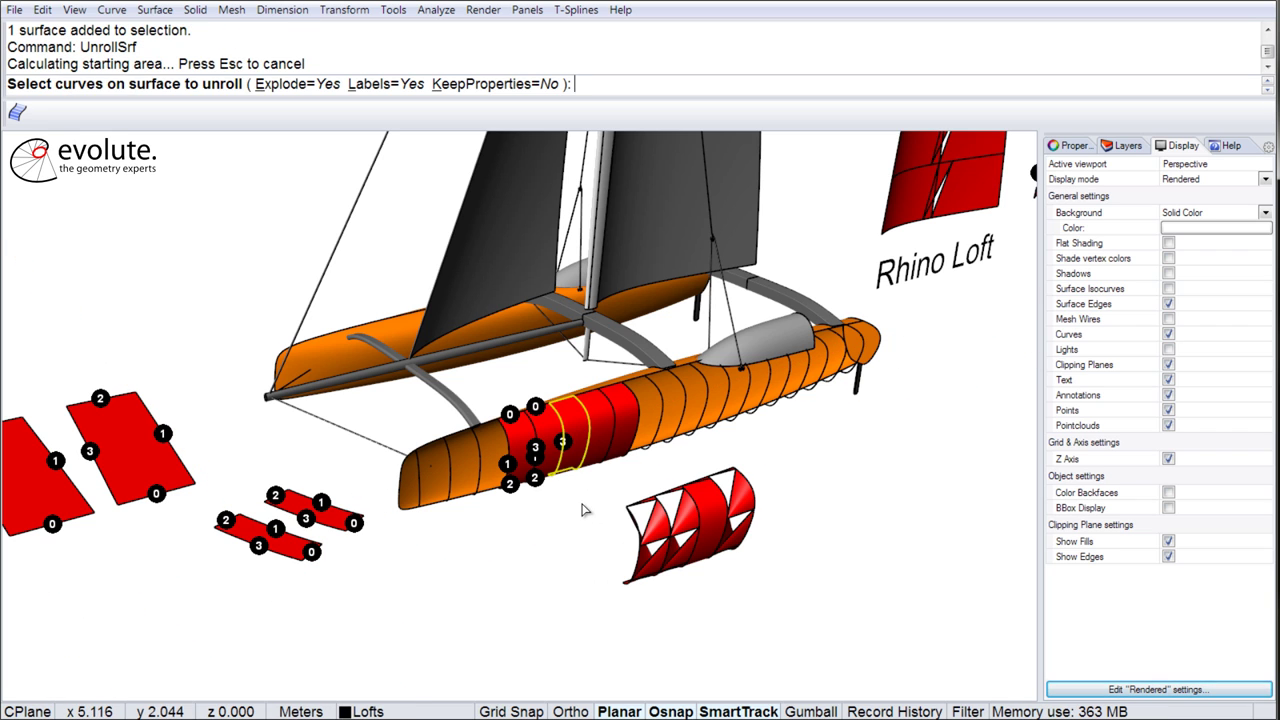
key("Return")
left_click_drag(313, 618, 245, 566)
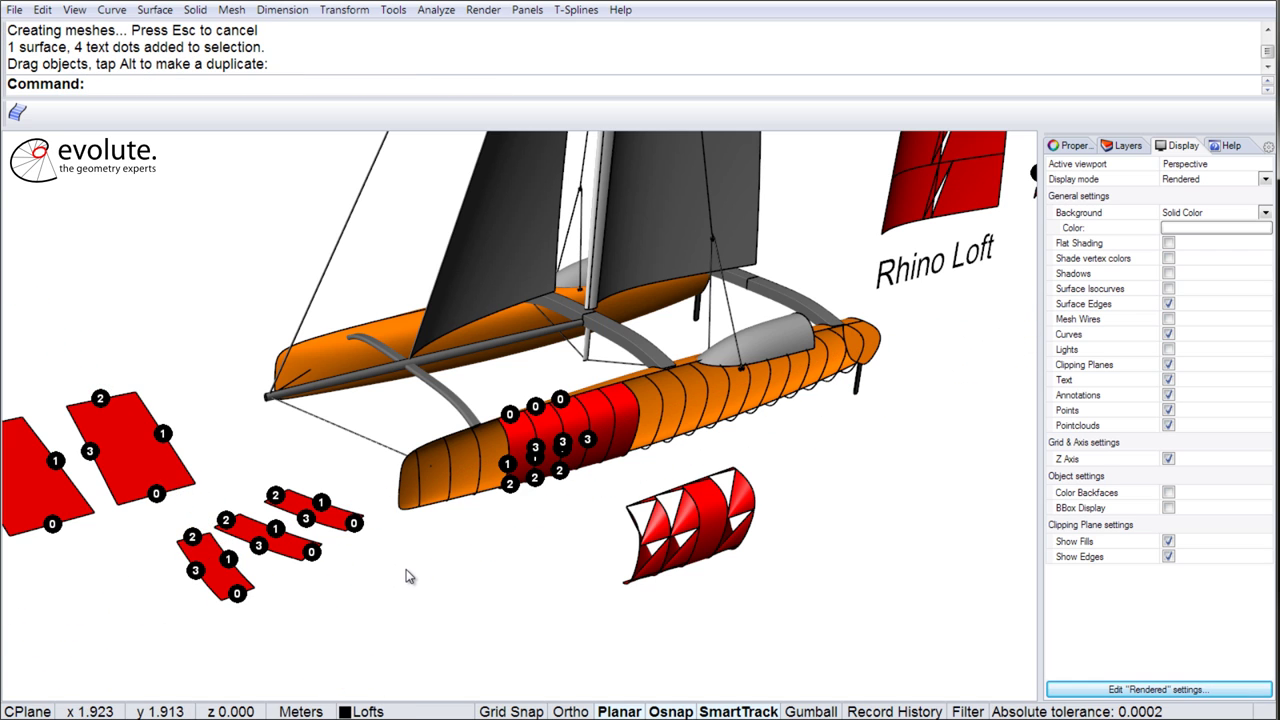